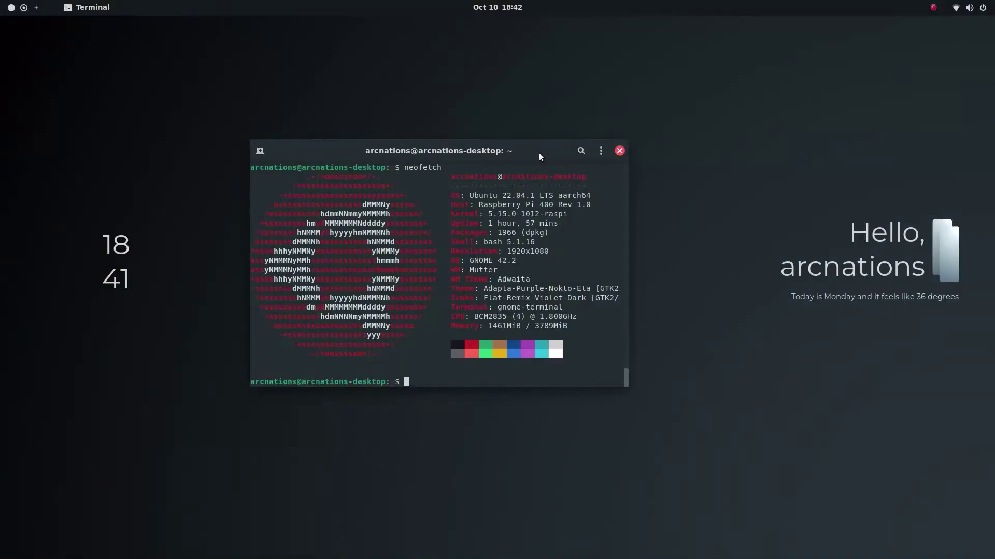
Nudge the terminal window into place and bring up the Activities overview
mouse_move(460, 154)
mouse_down()
mouse_move(504, 154)
mouse_move(460, 153)
mouse_move(472, 158)
mouse_up()
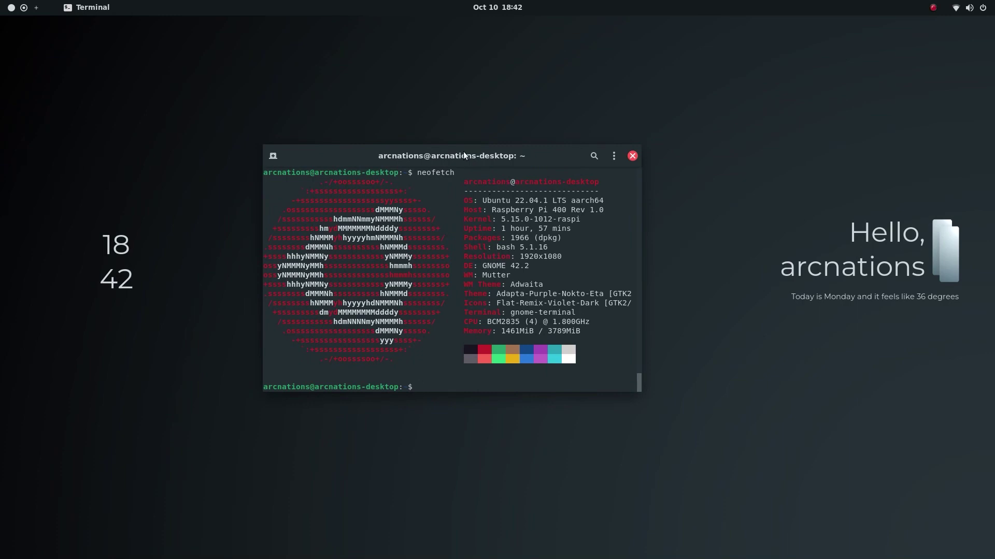
mouse_move(463, 153)
mouse_down()
mouse_move(466, 165)
mouse_move(477, 153)
mouse_up()
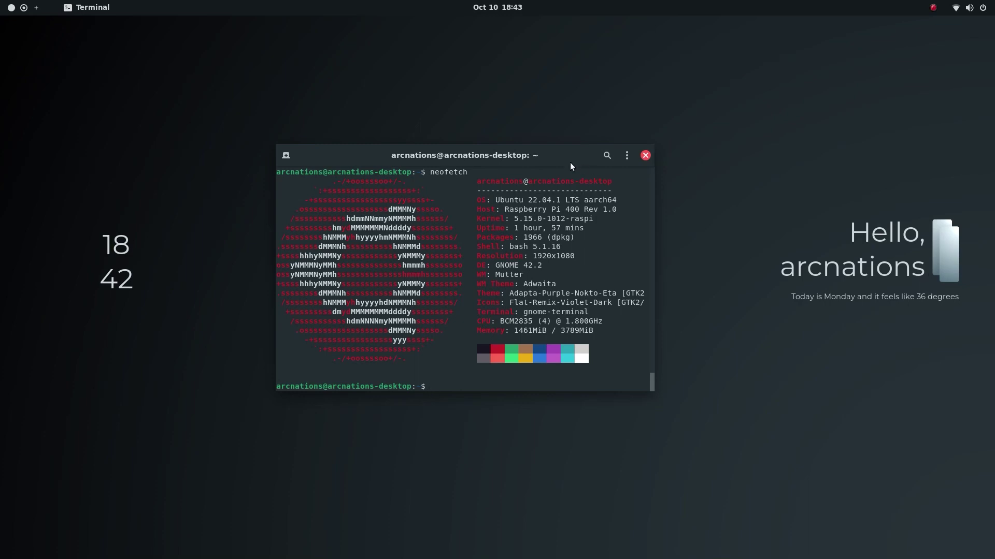
drag(565, 162, 561, 161)
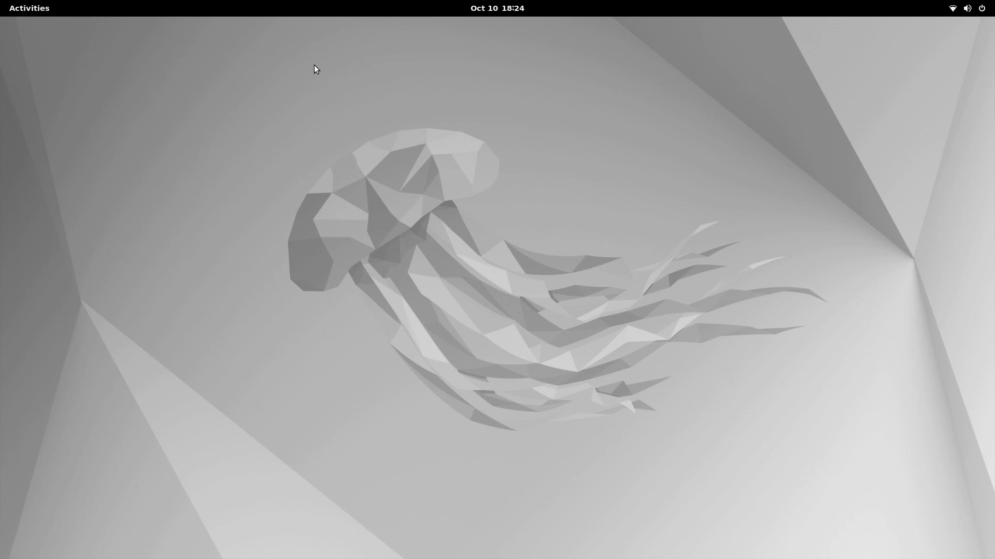
click(34, 10)
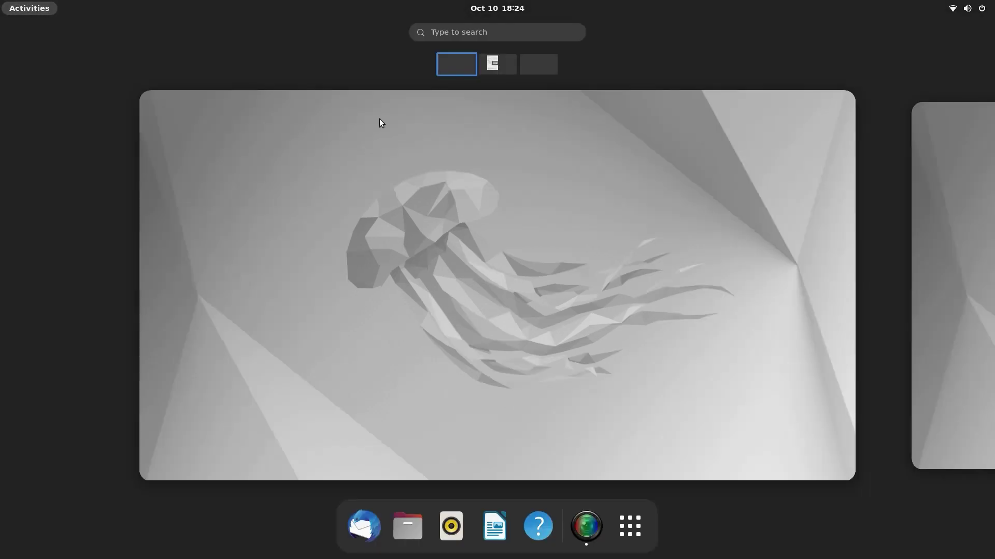
Launch Files and mount the New Volume drive to list 1.png and the theme folders
click(408, 526)
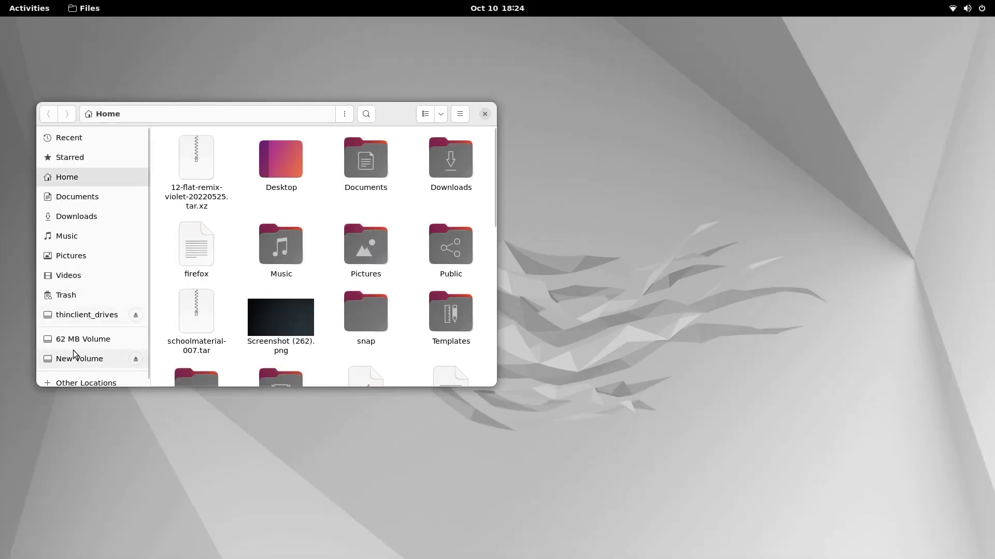
click(77, 359)
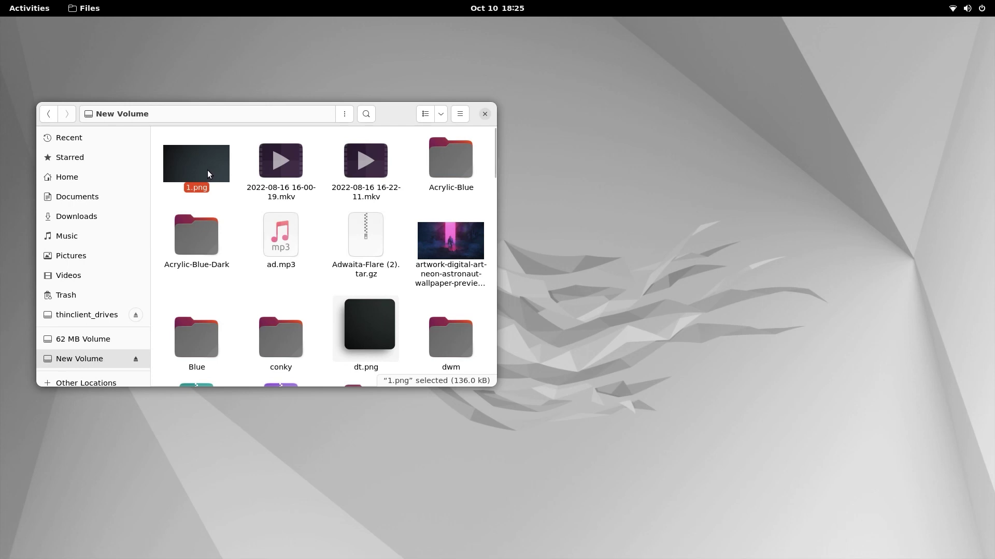
Add New Volume/1.png to the Background pictures and set it as the wallpaper
right_click(591, 133)
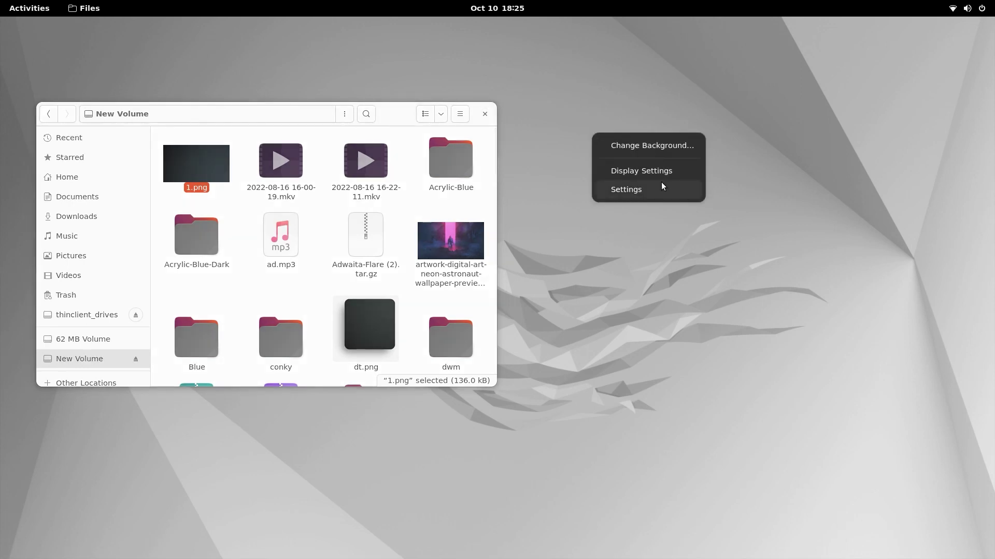
click(638, 146)
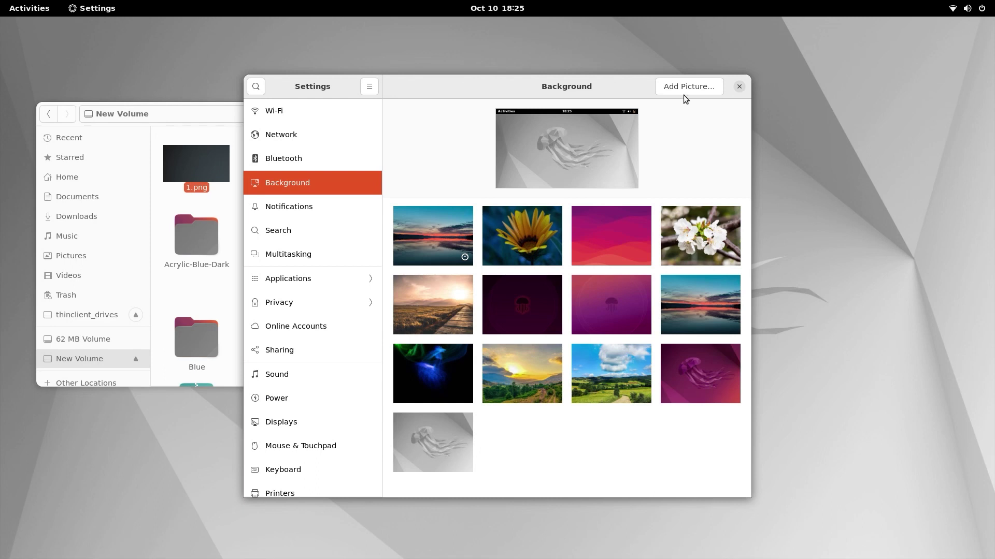
click(685, 88)
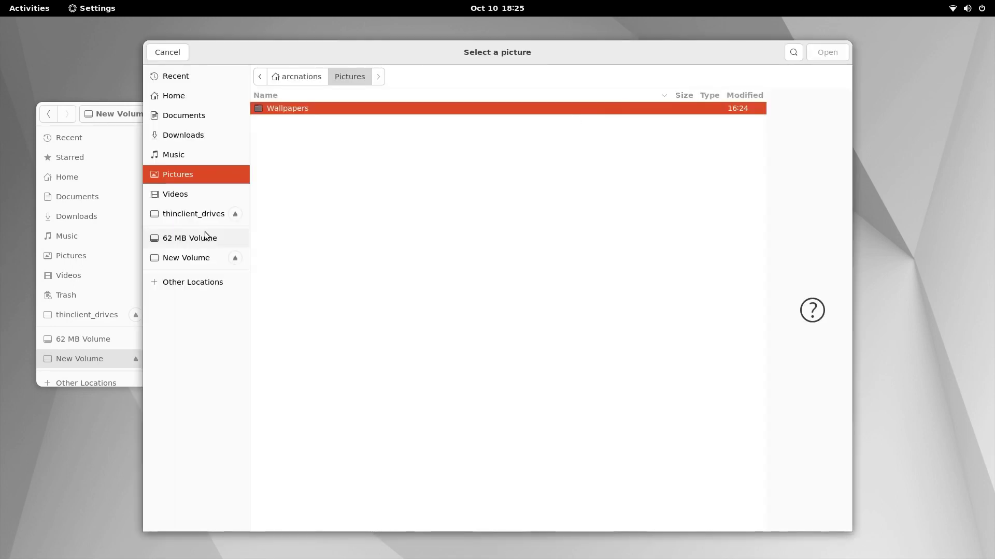
click(202, 255)
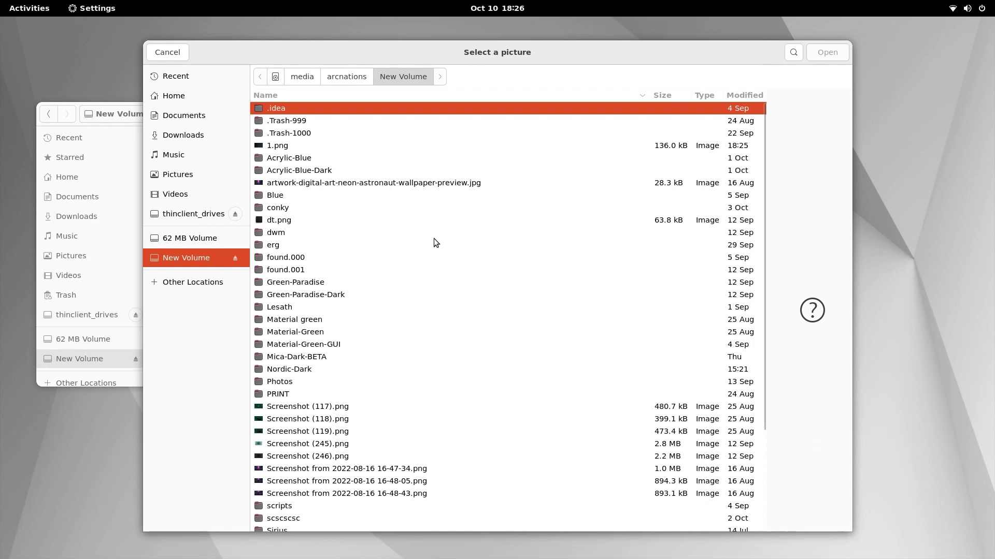
click(269, 147)
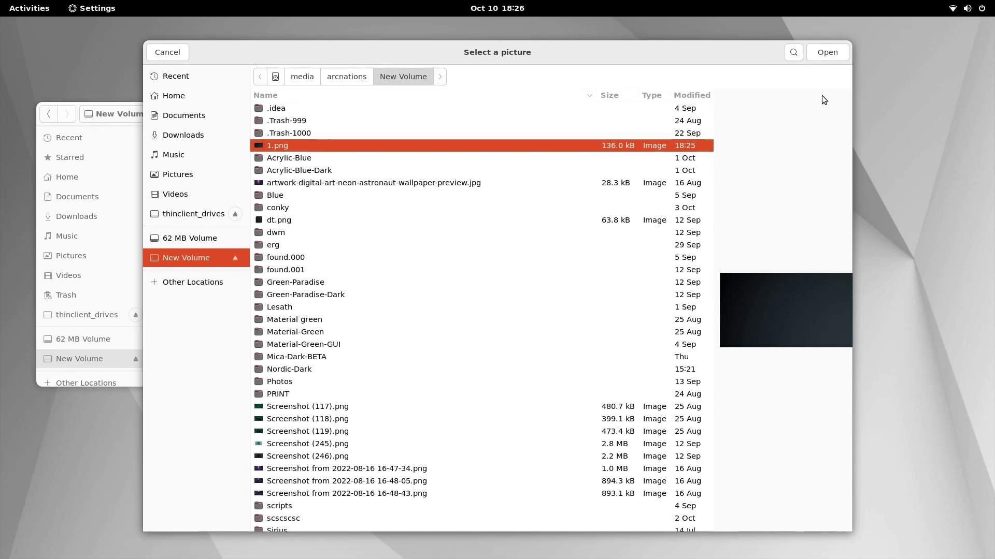
click(824, 56)
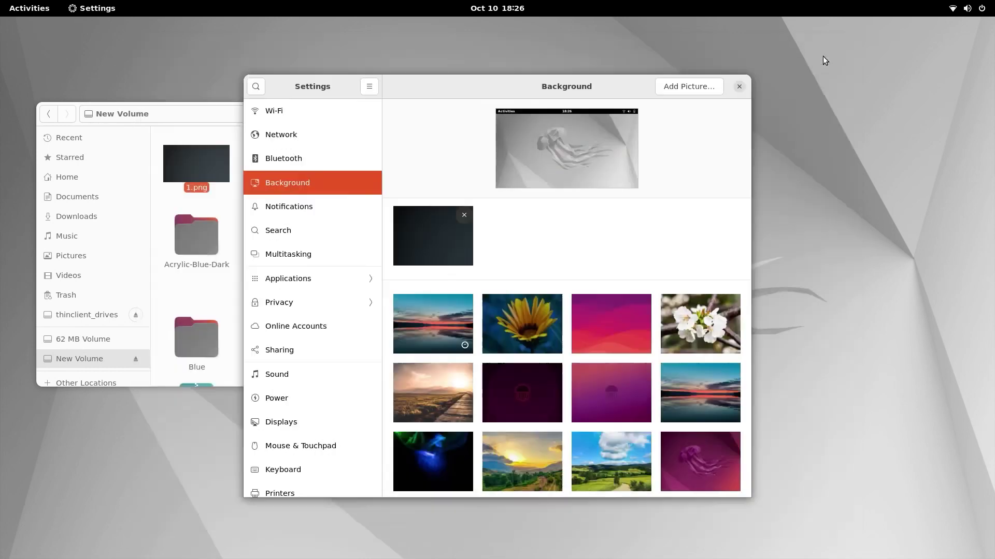
click(427, 249)
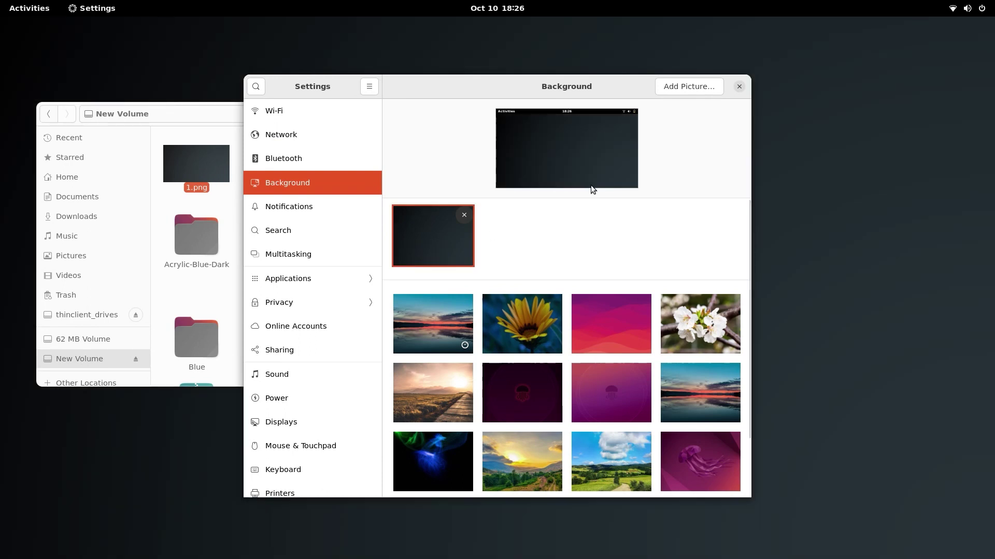
mouse_move(549, 88)
mouse_down()
mouse_move(780, 117)
mouse_move(238, 116)
mouse_move(543, 75)
mouse_up()
click(799, 75)
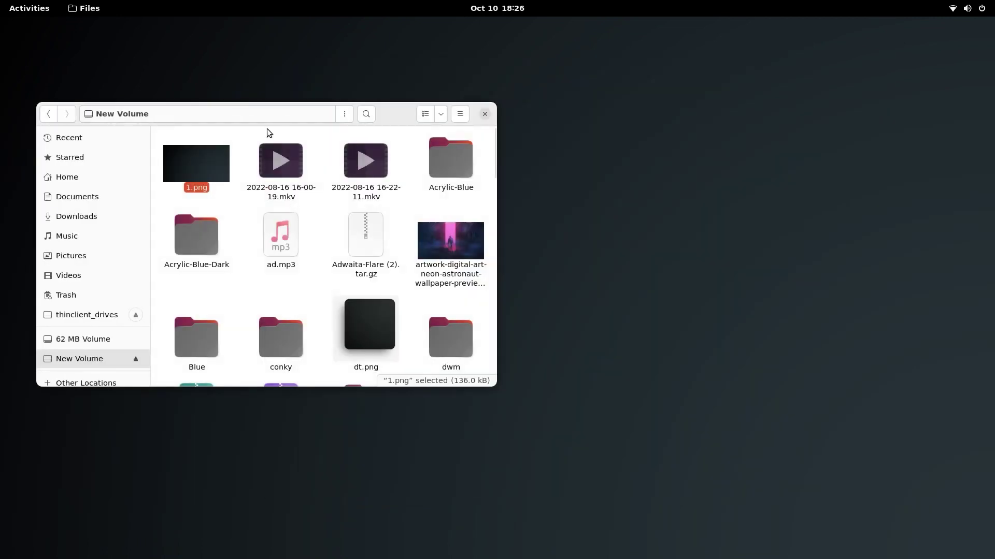
drag(396, 113, 396, 93)
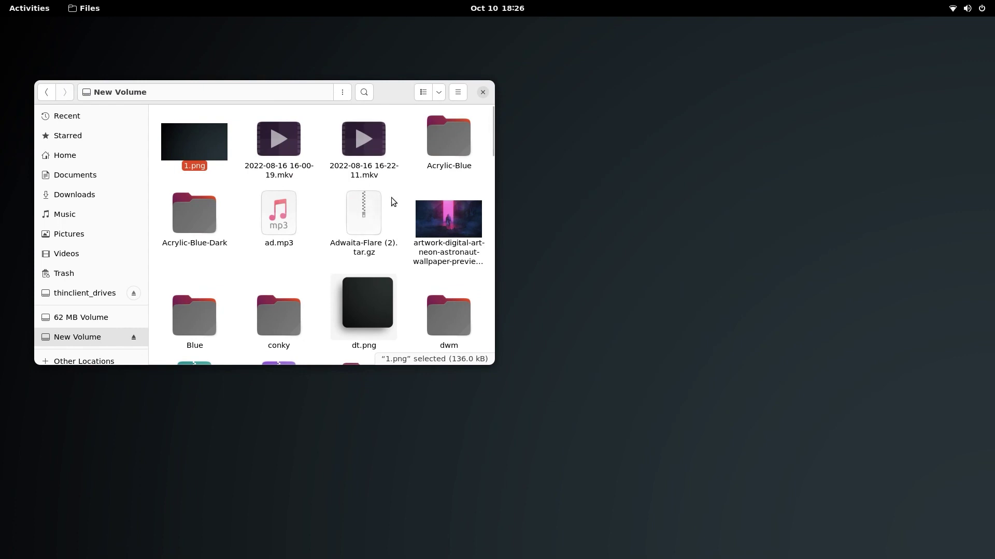
scroll(393, 201, down, 5)
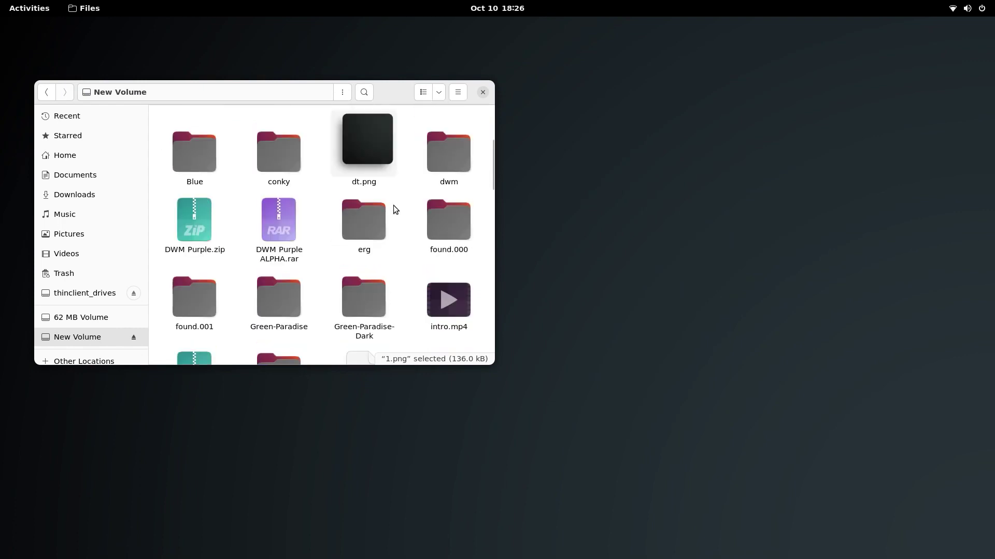
scroll(395, 207, down, 4)
scroll(394, 213, down, 5)
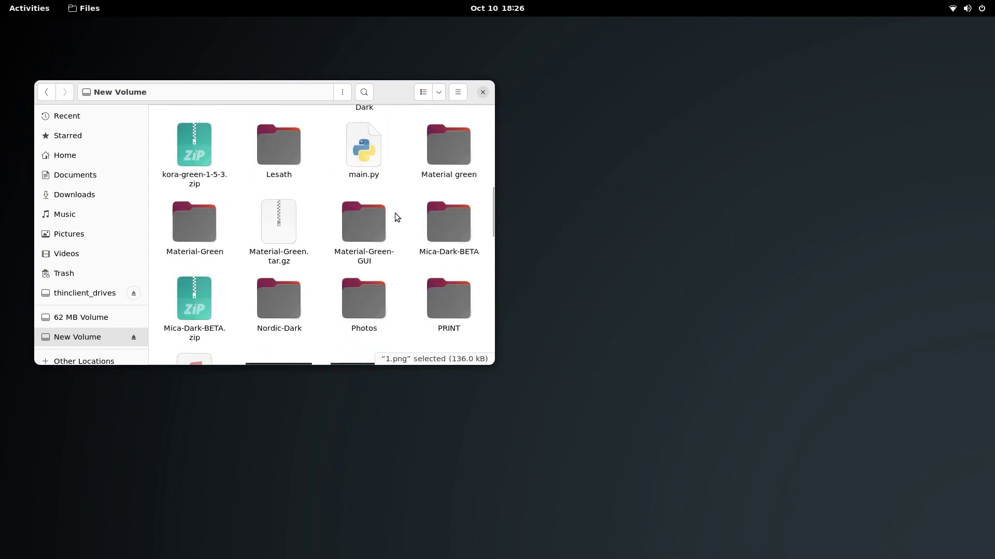
scroll(395, 216, down, 1)
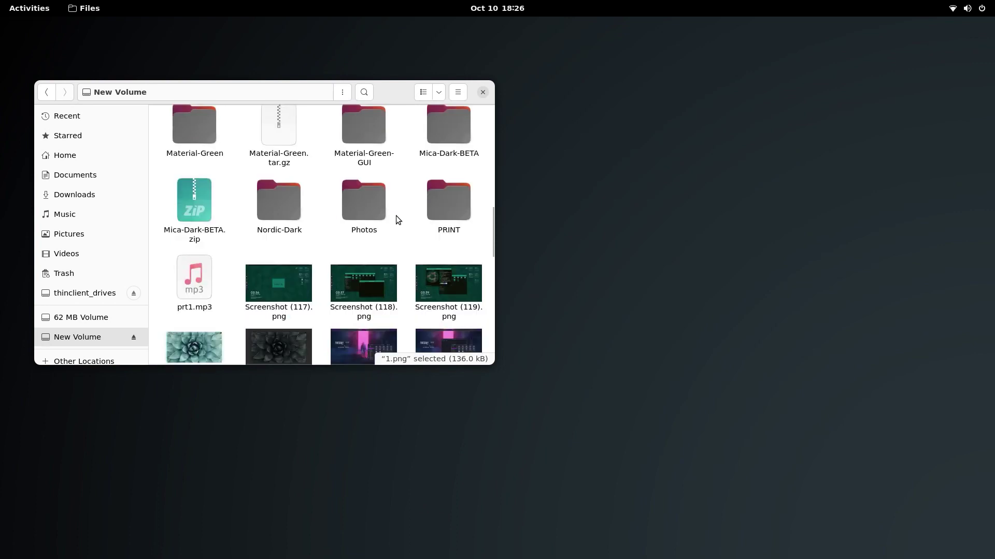
double_click(265, 217)
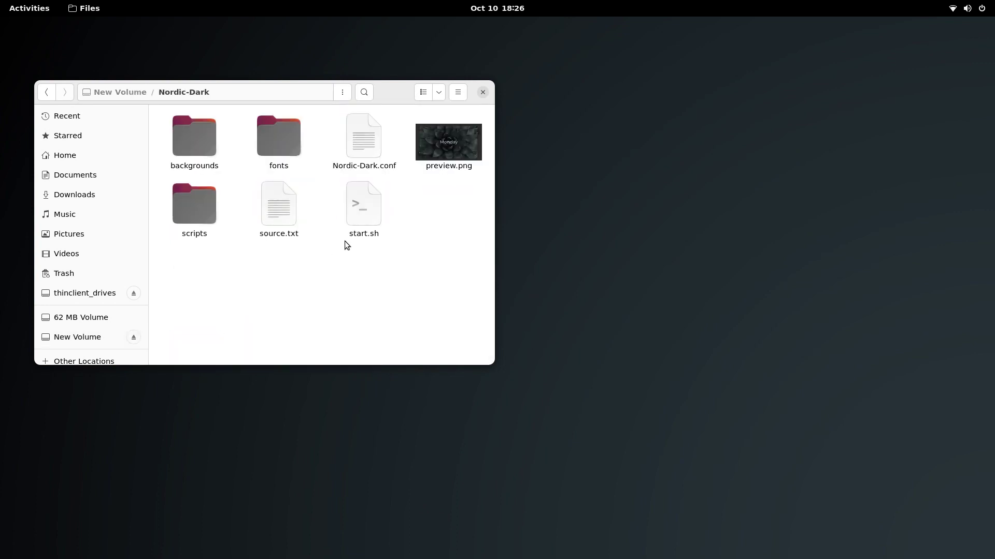
click(456, 144)
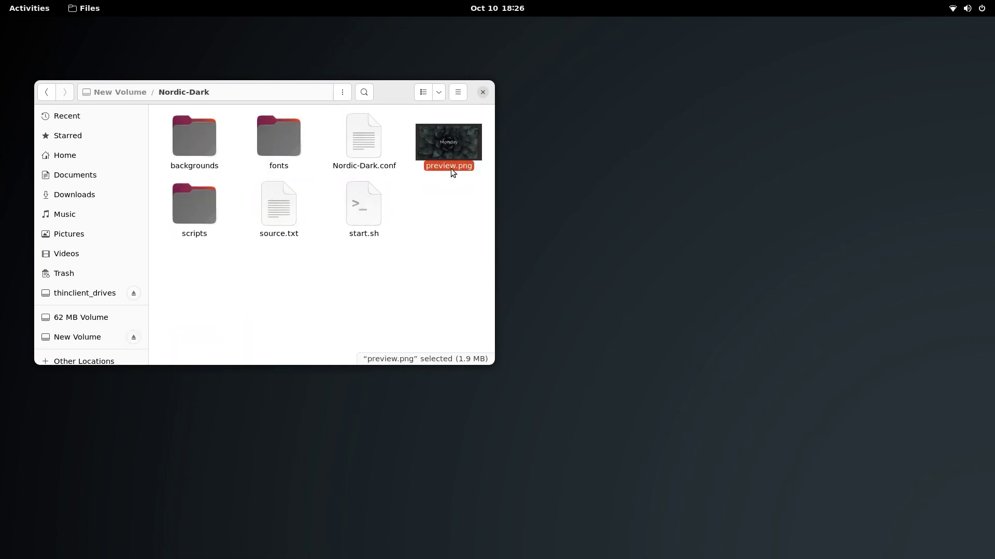
right_click(421, 290)
key(Escape)
click(46, 92)
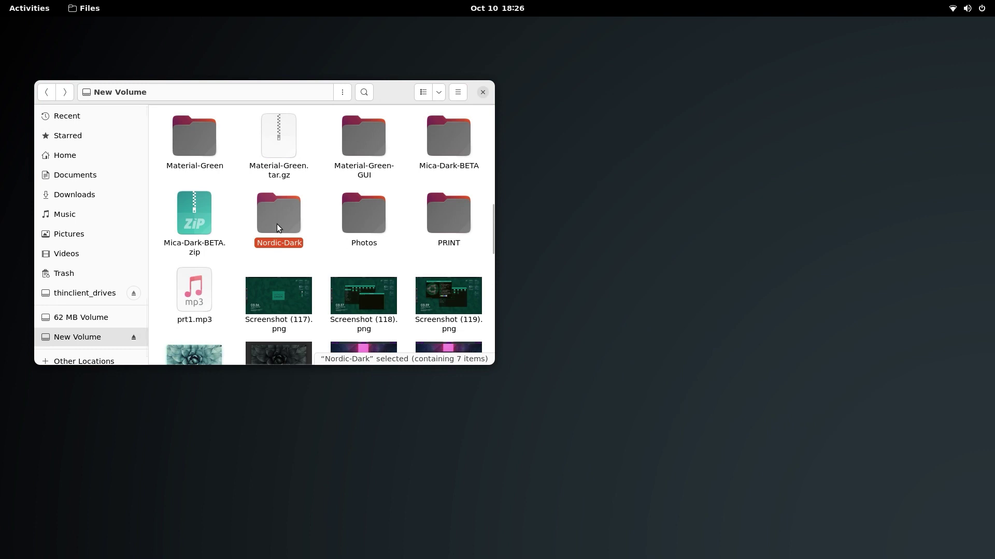
click(72, 157)
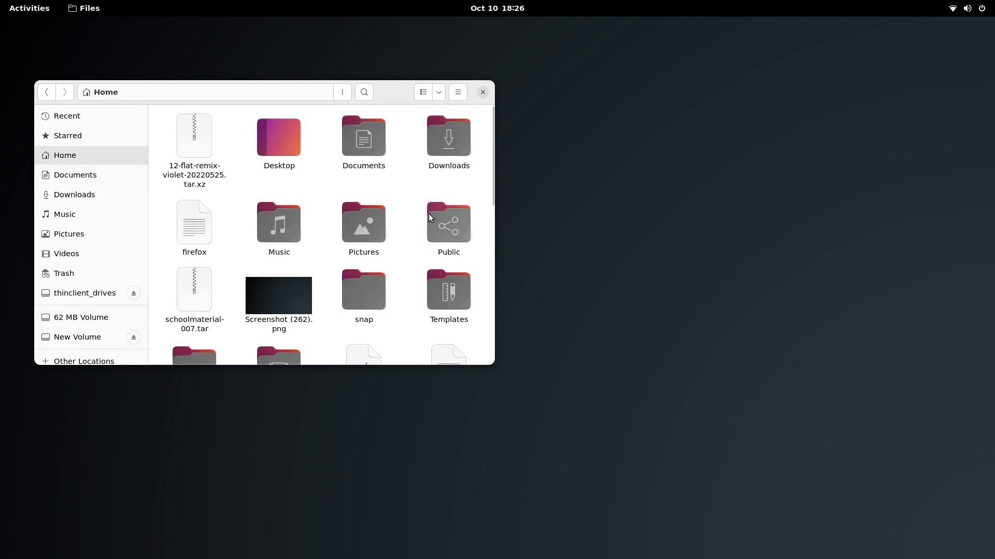
Navigate to the hidden ~/.config/conky folder in Files
scroll(412, 282, down, 5)
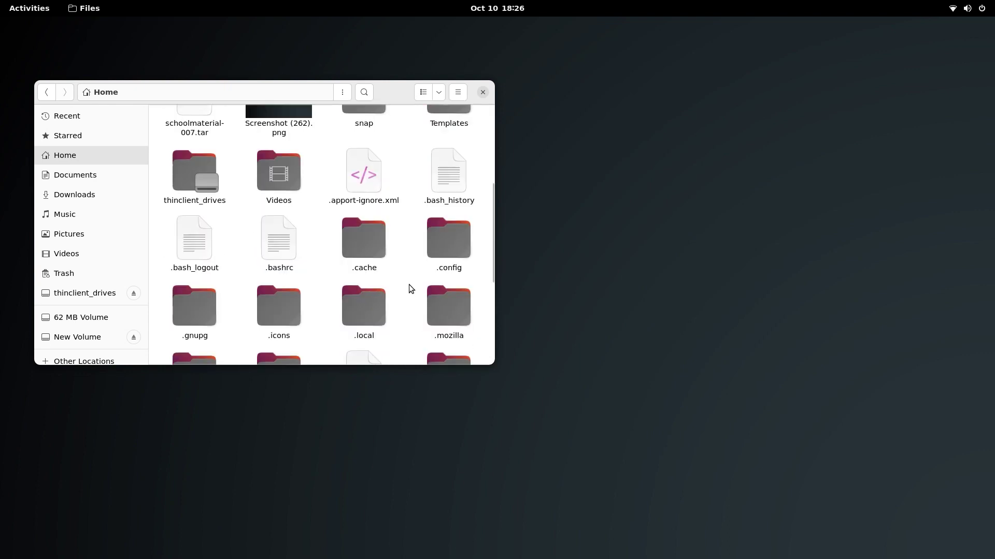
click(429, 251)
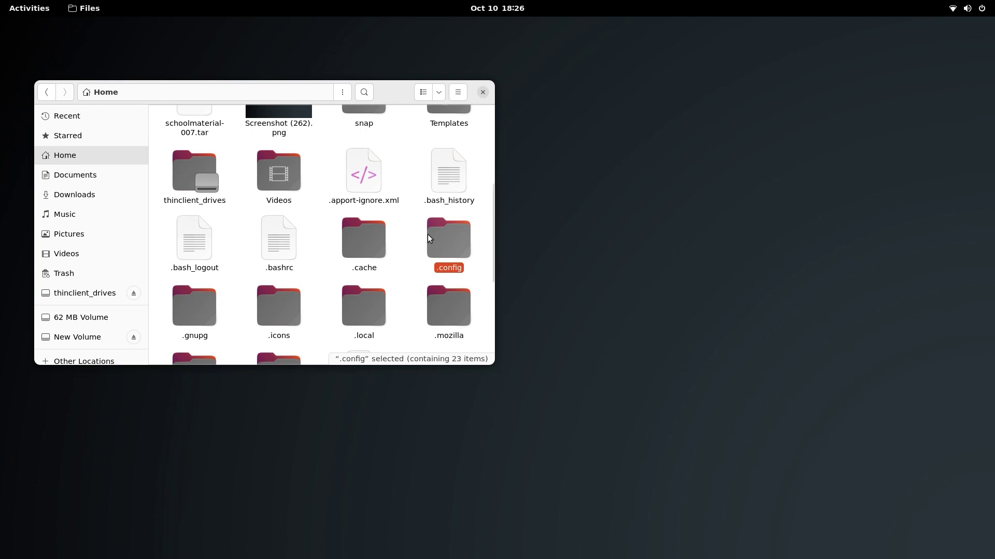
double_click(443, 239)
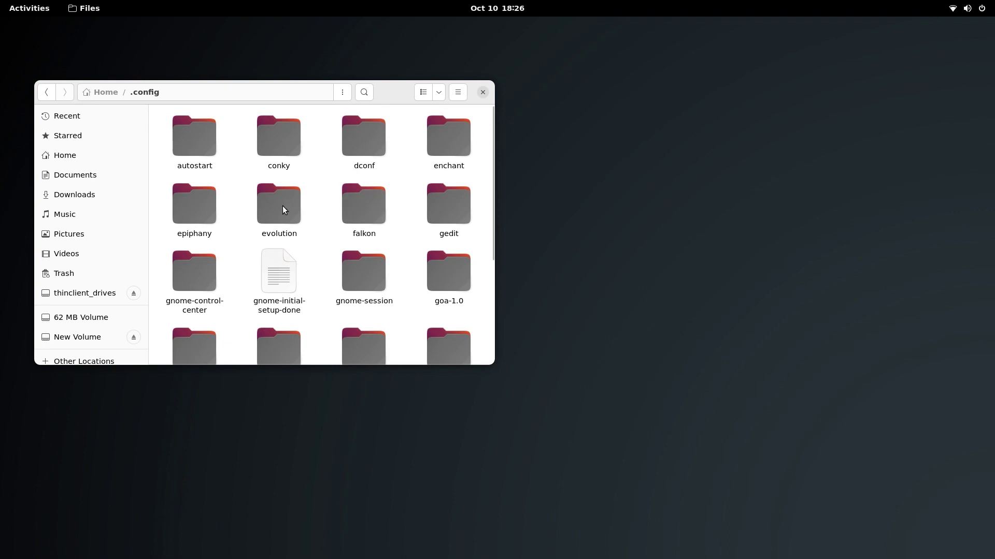
double_click(284, 151)
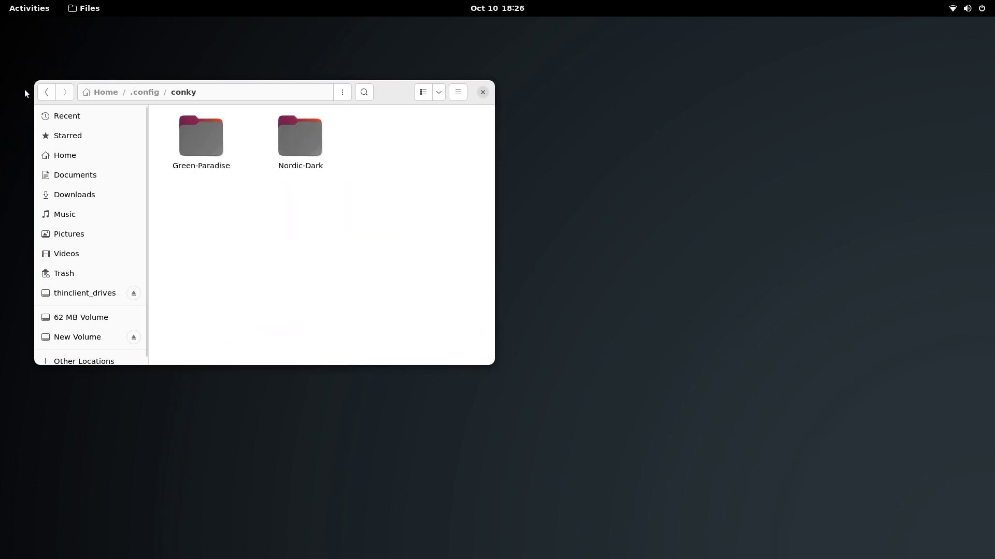
click(46, 92)
double_click(270, 140)
Delete Green-Paradise and the old Nordic-Dark, paste the fresh Nordic-Dark copy and open it
drag(340, 201, 142, 102)
key(Delete)
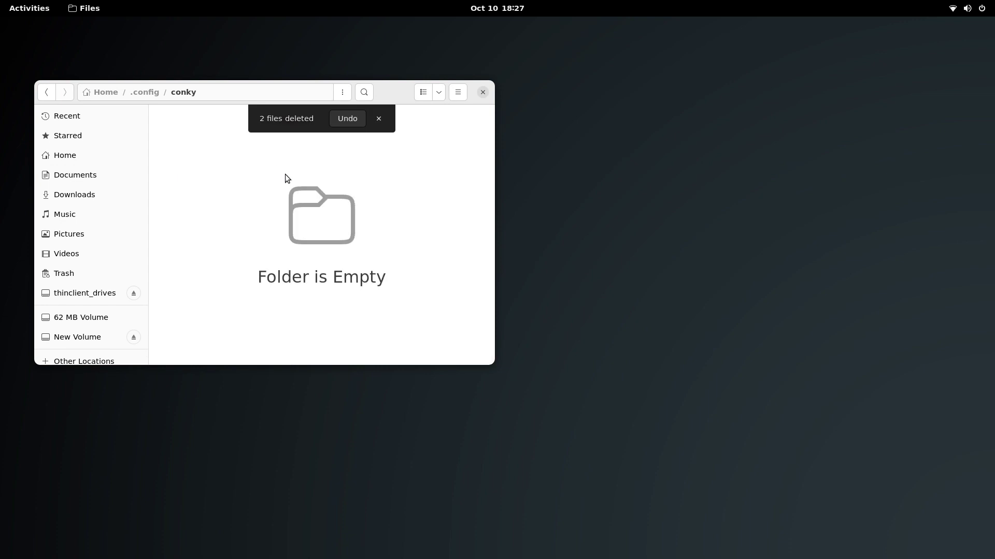
key(ctrl+z)
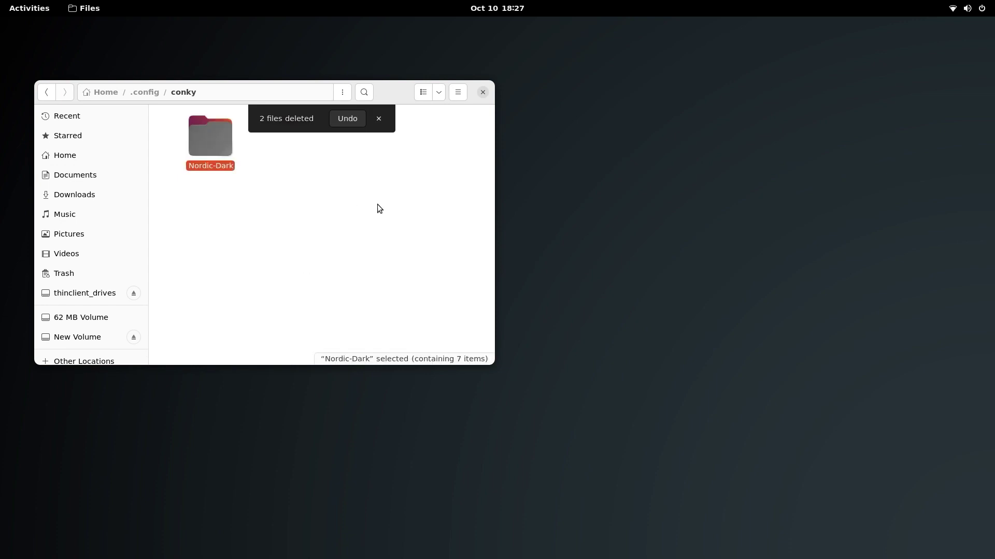
click(247, 184)
double_click(216, 146)
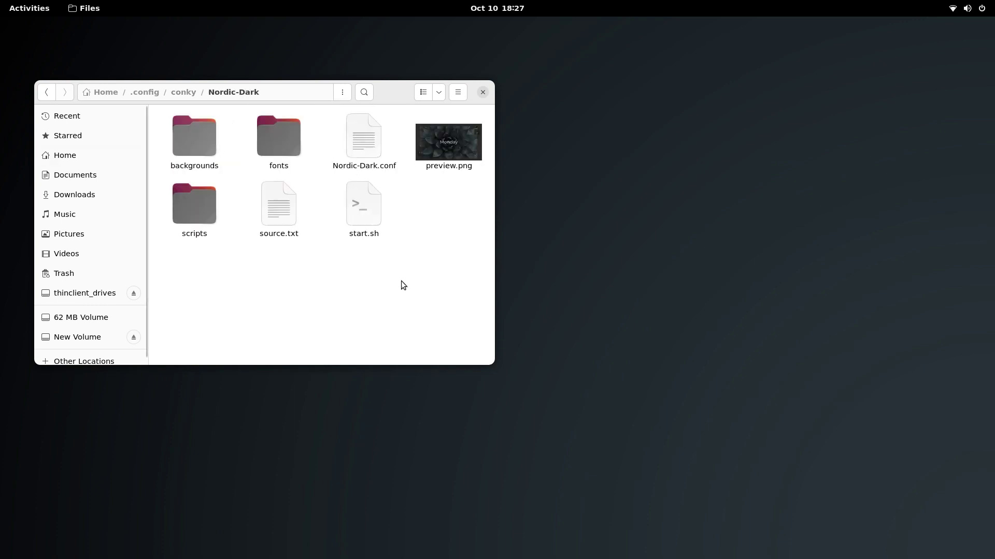
right_click(352, 293)
click(397, 353)
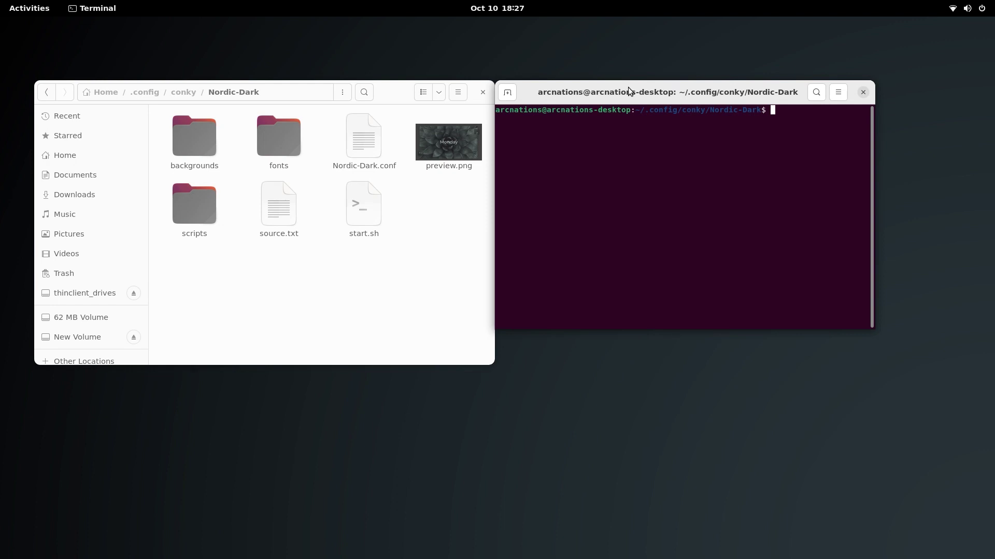
Run 'sudo jq conky gnome-tweaks' in the terminal and enter the sudo password
drag(629, 91, 535, 183)
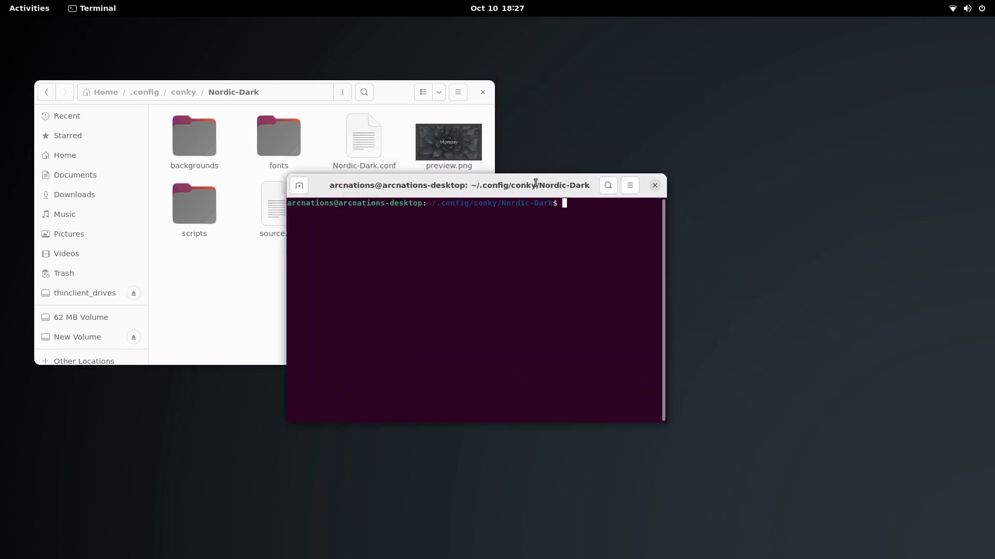
drag(532, 192, 523, 206)
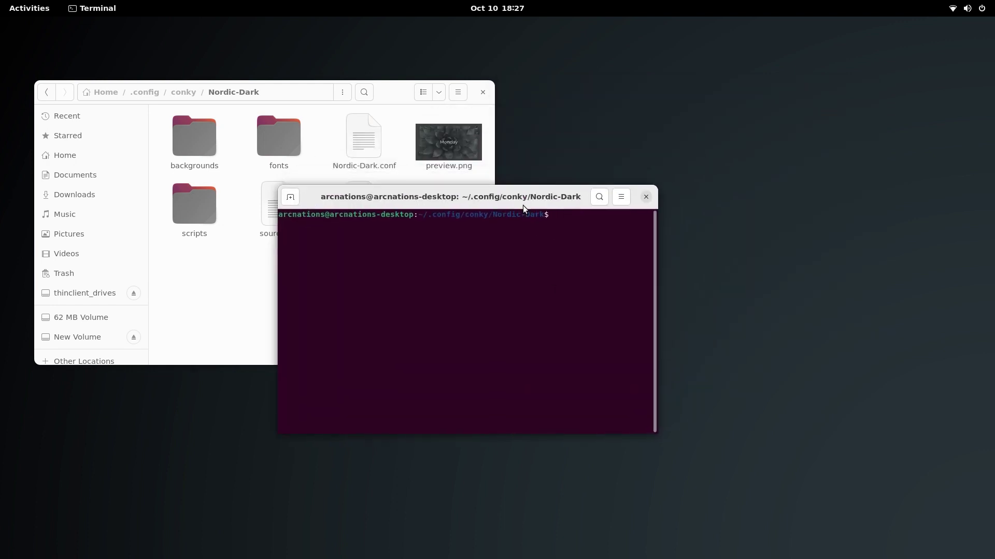
text(sudo jq conky gnome-twe)
text(aks)
key(Return)
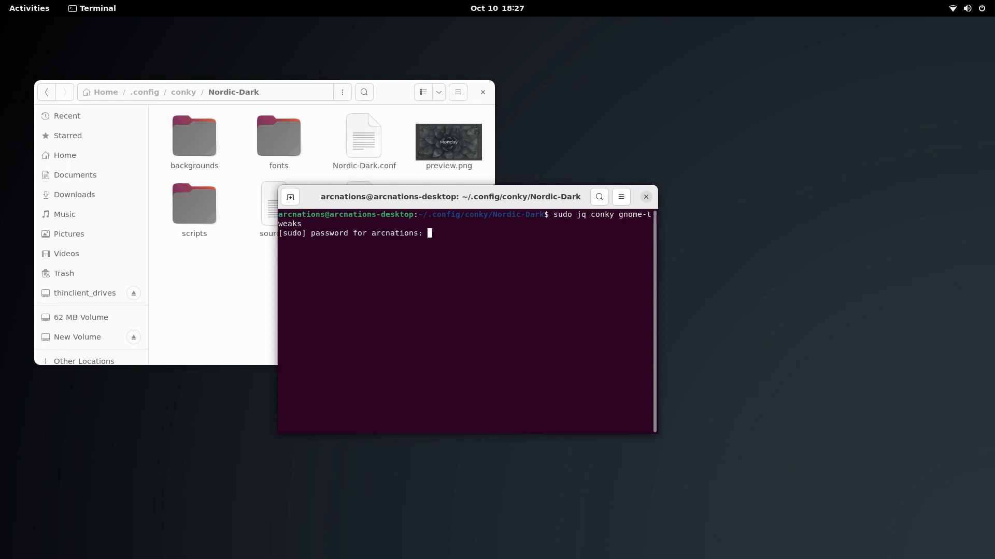
key(Return)
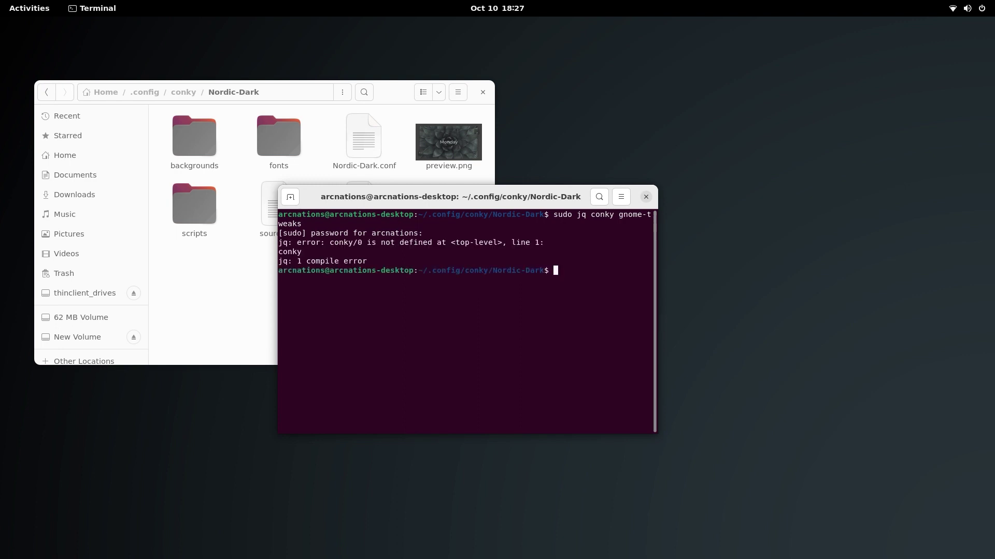
Rerun as 'sudo apt install jq conky gnome-tweaks', confirm all are newest, and close Terminal
key(Up)
key(Left)
key(Left)
key(Left)
key(Left)
key(Left)
key(Left)
key(Left)
key(Left)
key(Left)
key(Left)
key(Left)
key(Left)
key(Left)
key(Left)
key(Left)
key(Left)
key(Left)
key(Left)
key(Left)
key(Left)
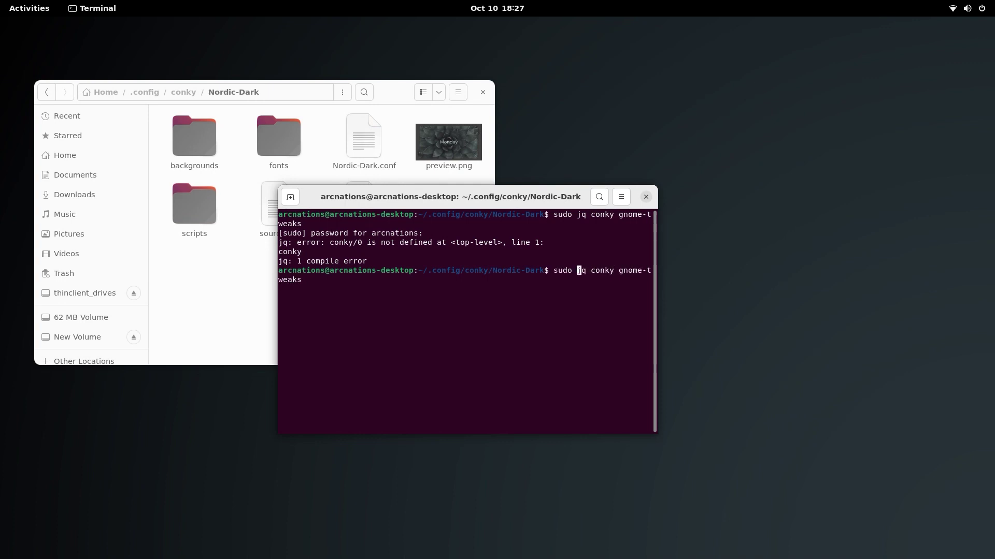
text(apt install)
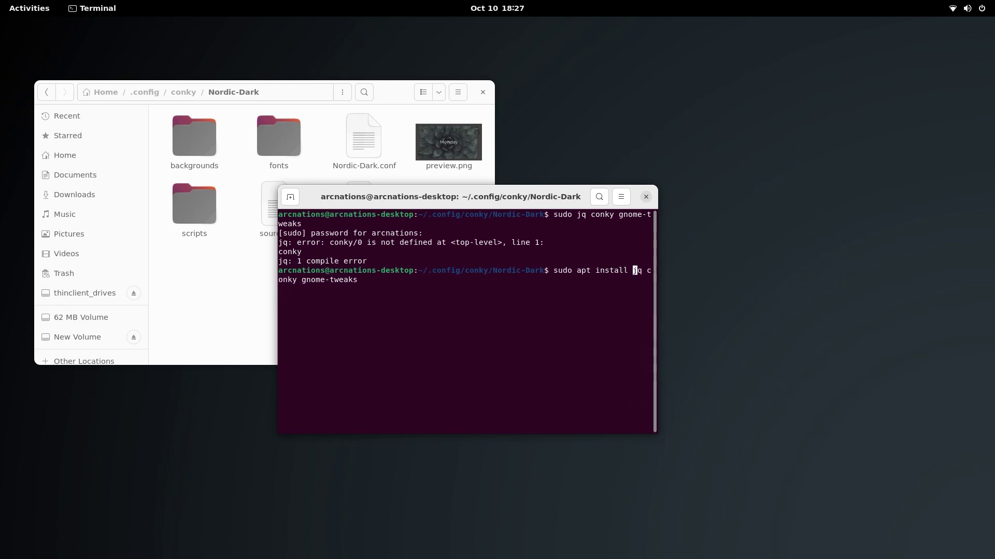
key(Return)
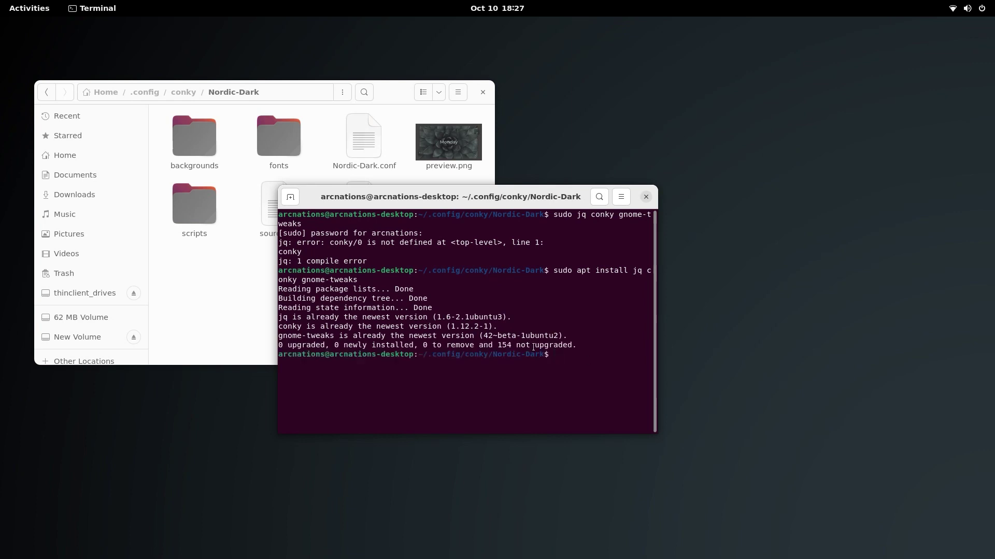
drag(580, 336, 274, 310)
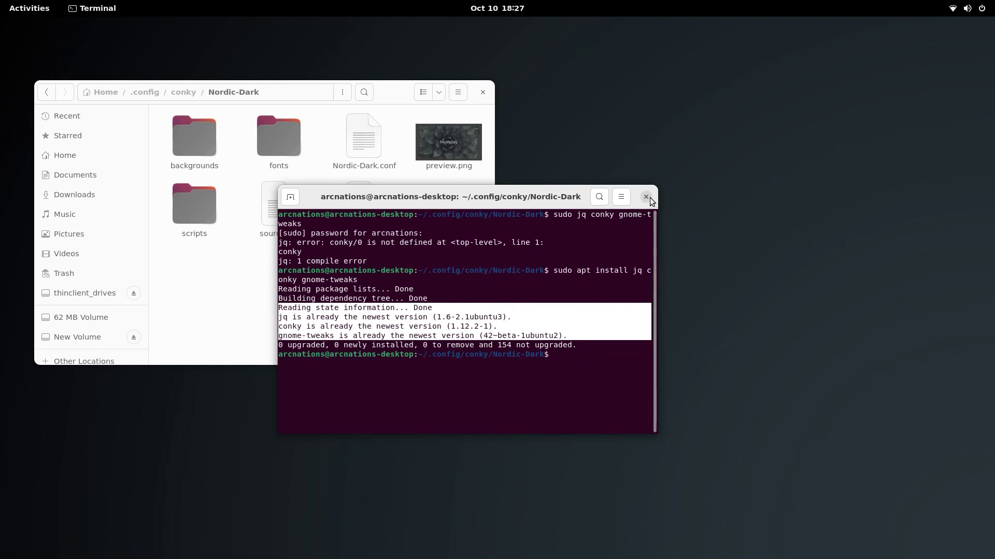
click(620, 229)
click(645, 197)
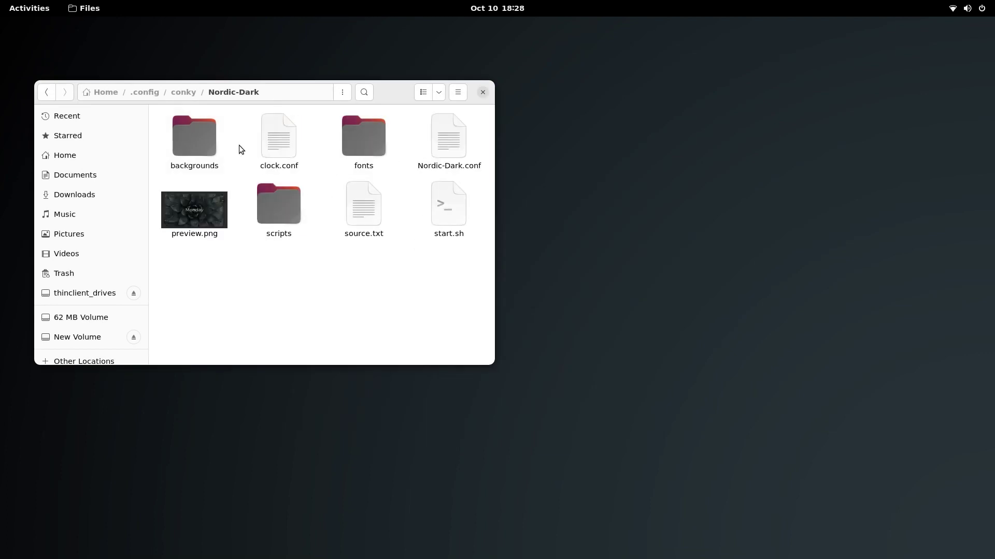
In the fonts folder, rename the Montserrat archive to Montserrat.zip
double_click(365, 145)
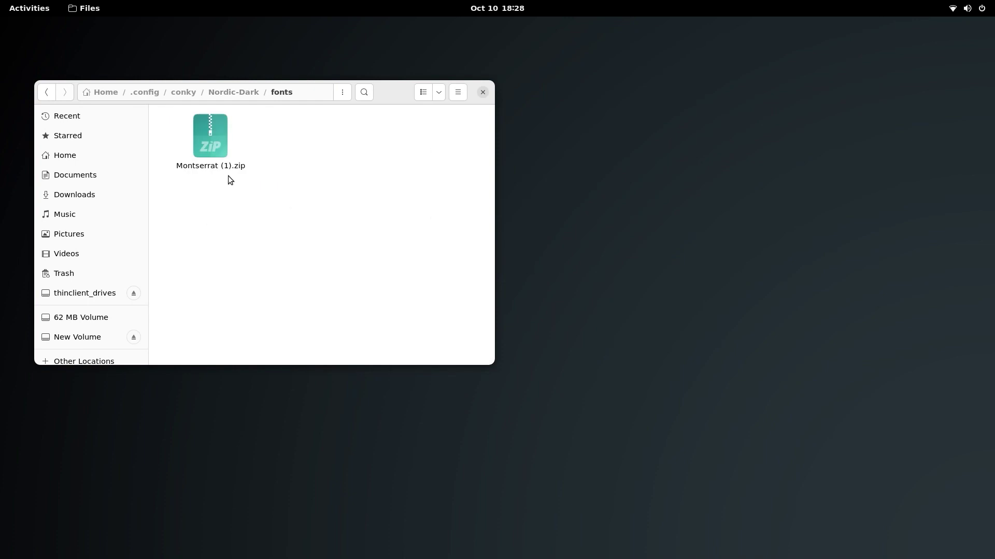
right_click(218, 142)
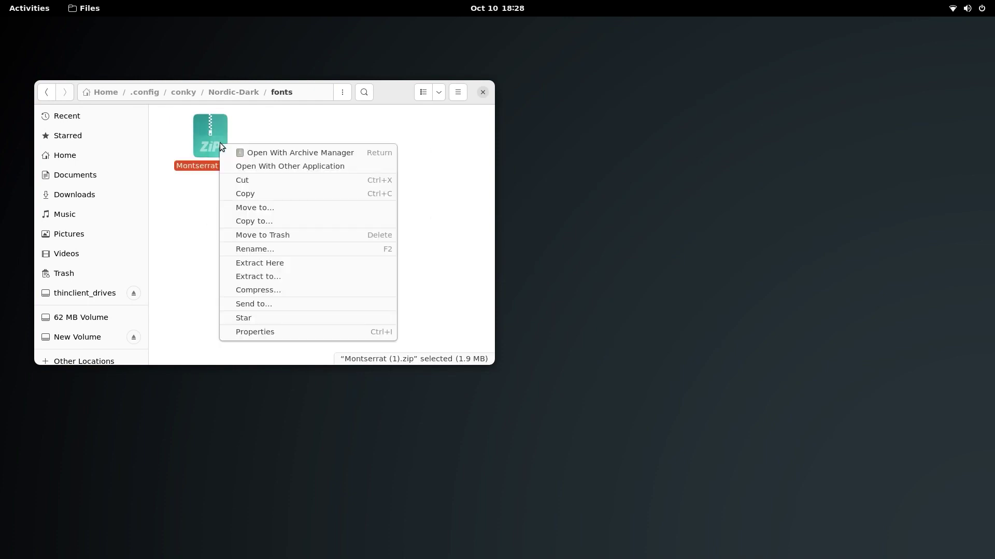
click(249, 248)
key(Right)
key(BackSpace)
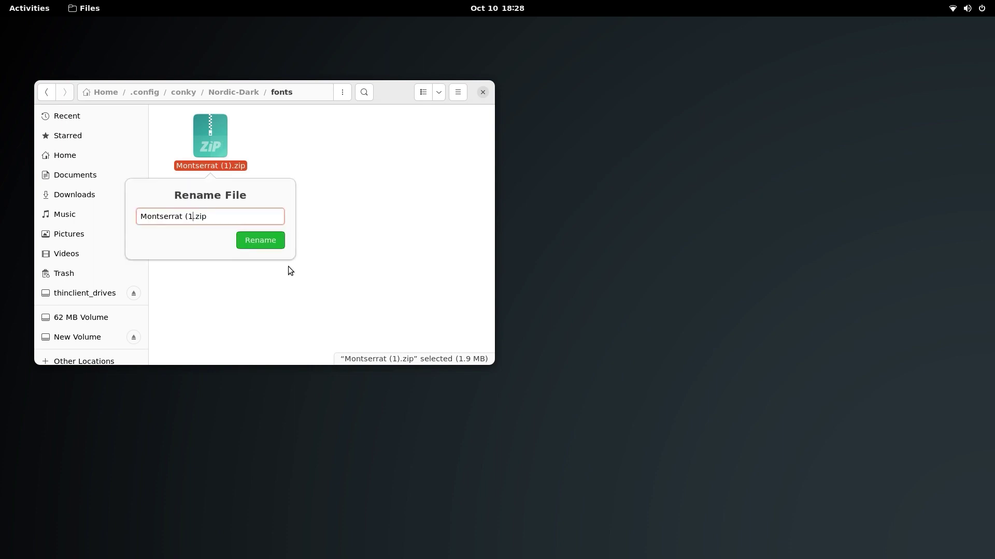
key(BackSpace)
key(BackSpace)
key(BackSpace)
key(Return)
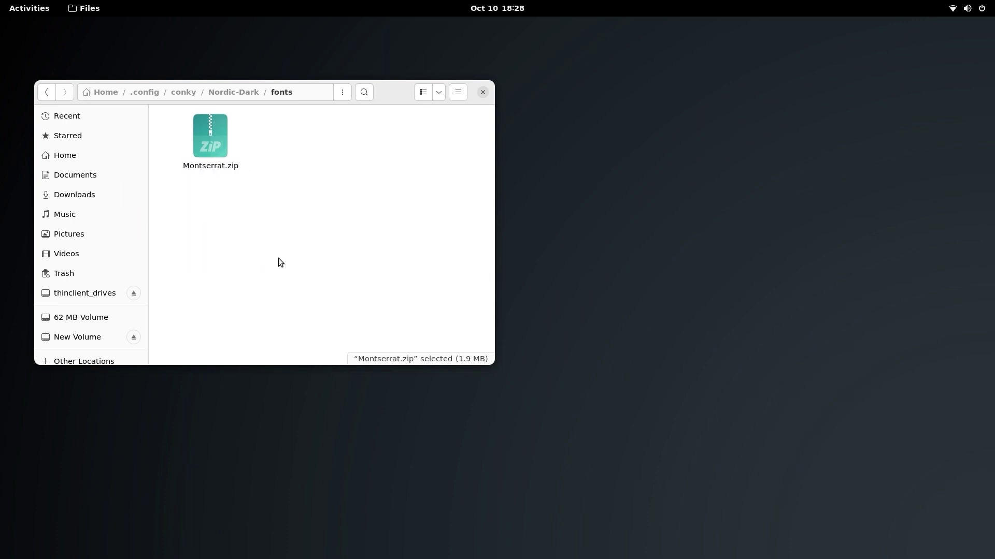
Install the Montserrat italic and regular fonts from Montserrat.zip, then close the archive
double_click(208, 165)
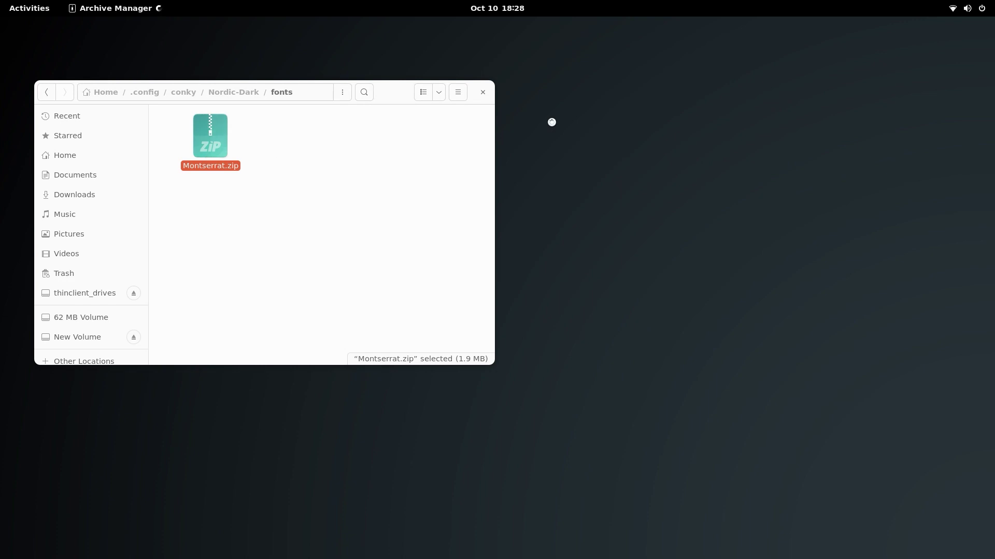
double_click(565, 162)
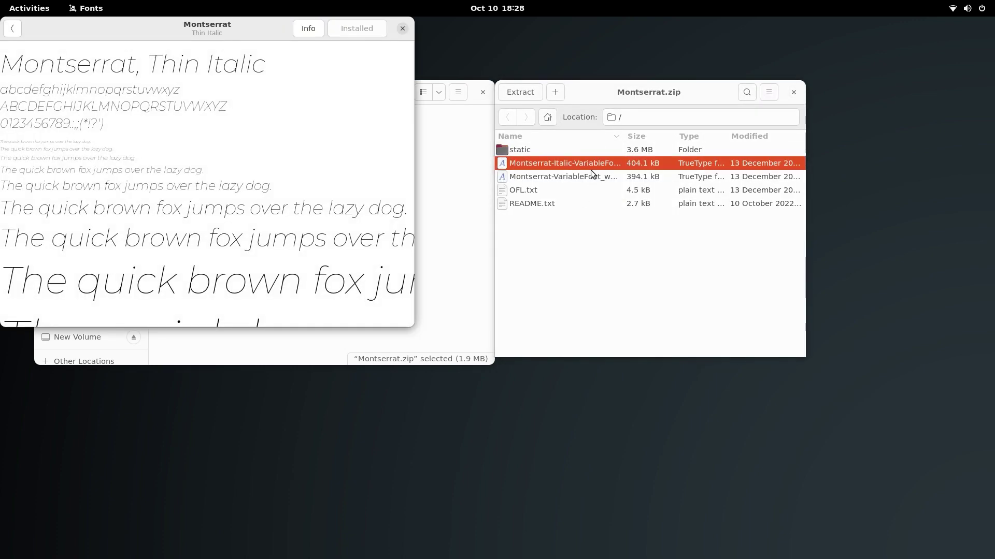
click(362, 30)
click(402, 29)
double_click(575, 177)
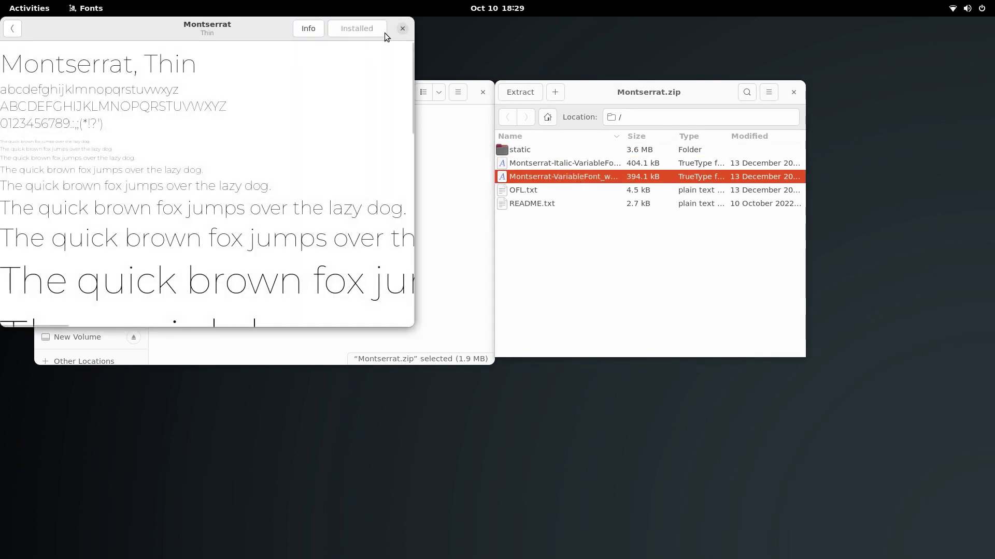
click(402, 28)
drag(689, 91, 563, 105)
click(668, 107)
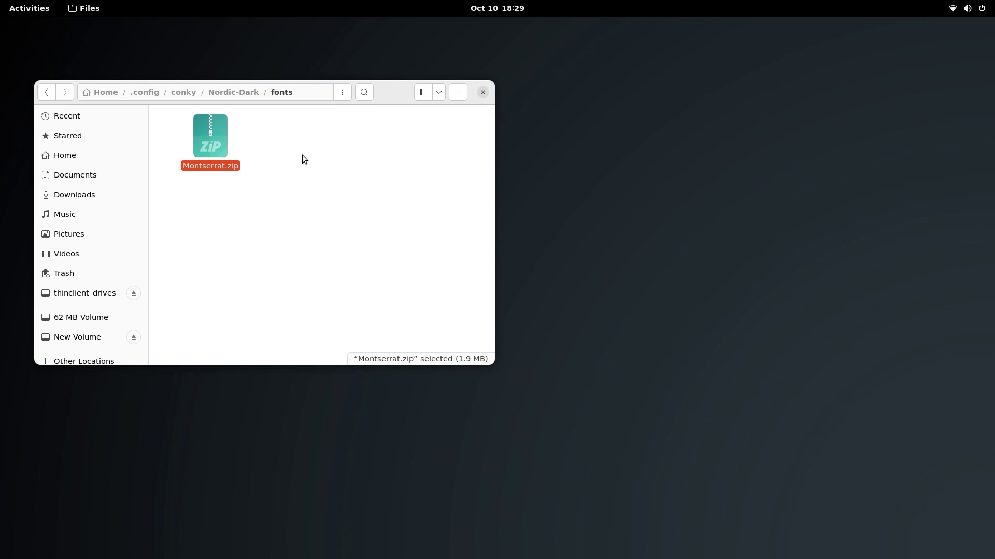
Run ./start.sh from a terminal in the Nordic-Dark folder to launch the conky widgets
click(222, 93)
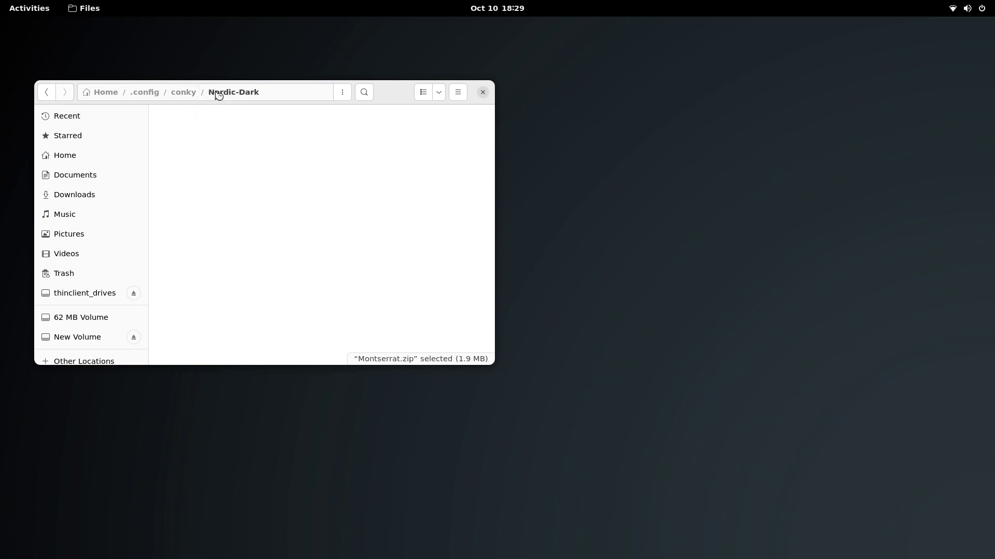
click(285, 278)
right_click(331, 297)
click(377, 361)
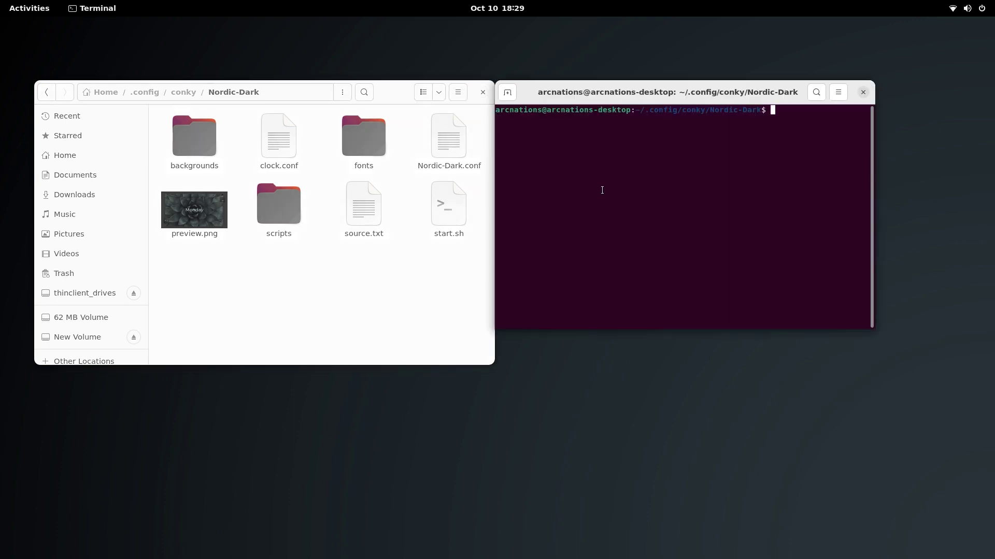
text(./start.sh)
key(Return)
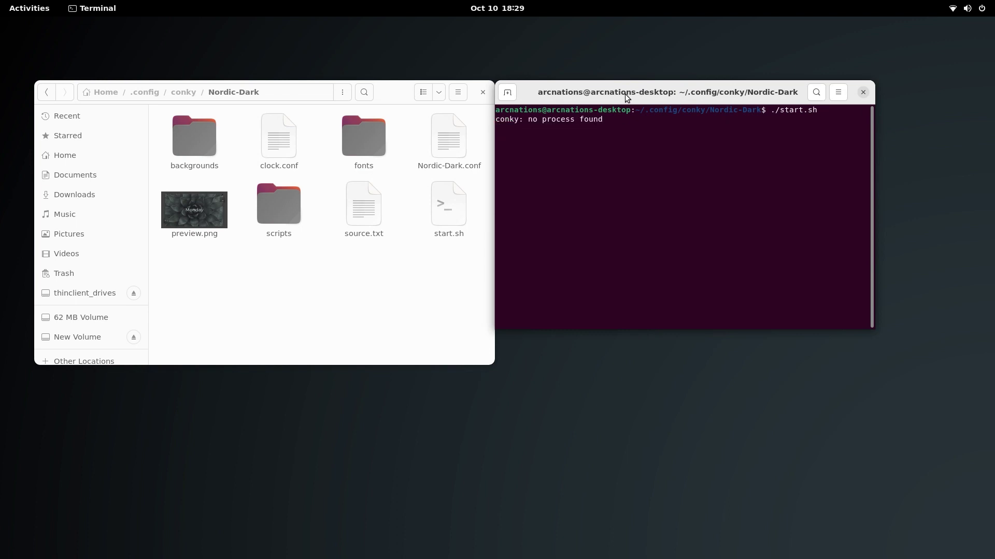
drag(625, 98, 356, 205)
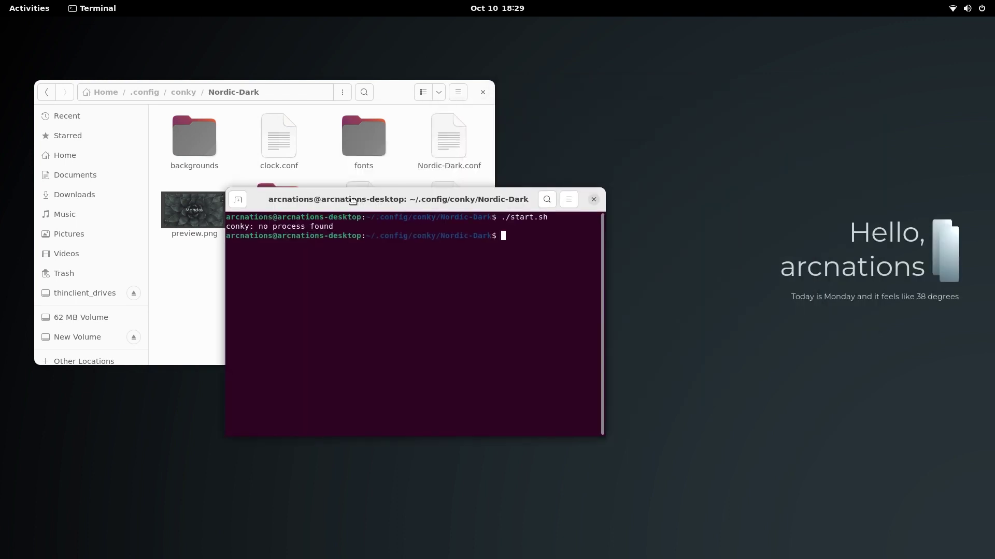
click(594, 200)
drag(380, 95, 558, 117)
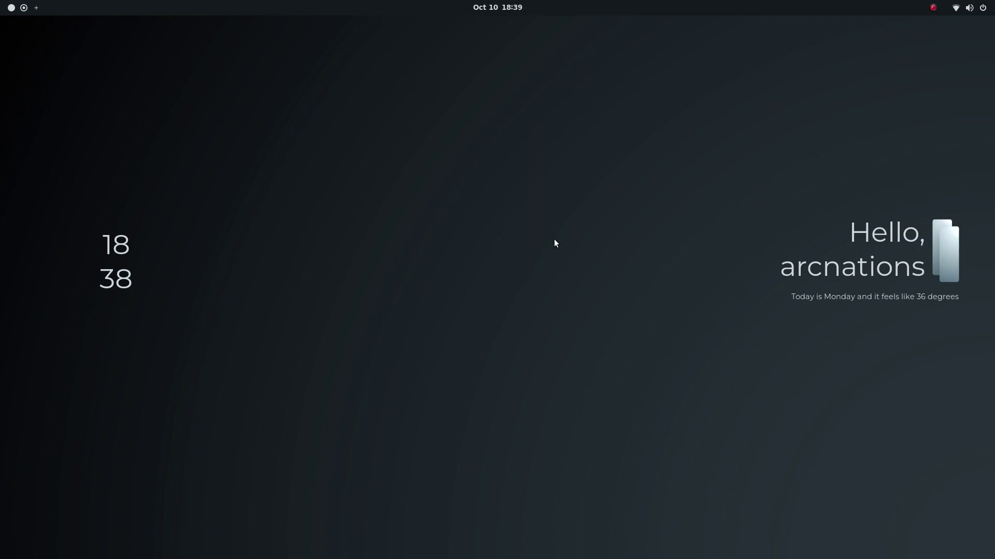
Try the sunflower, pink wave, dark jellyfish and pink jellyfish wallpapers in Background settings
right_click(525, 223)
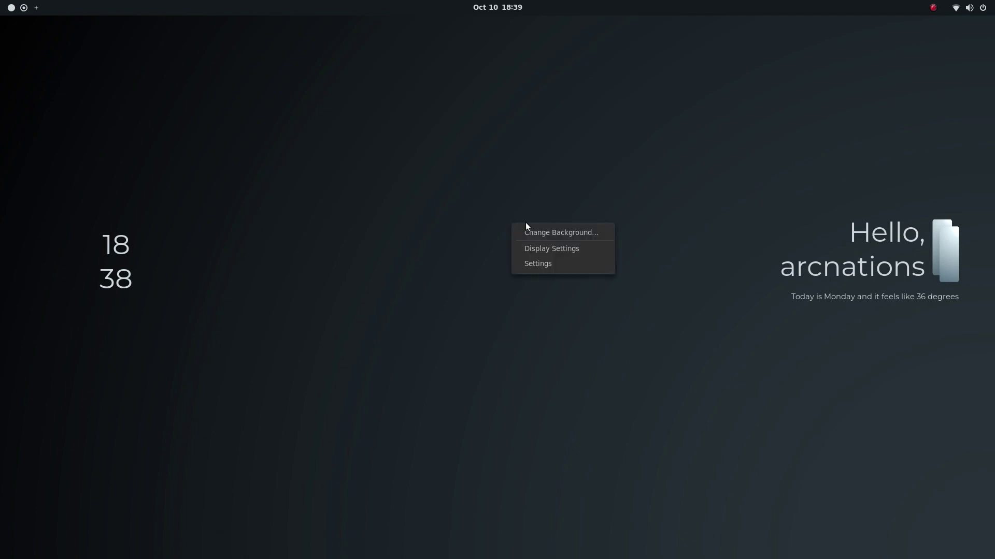
click(554, 234)
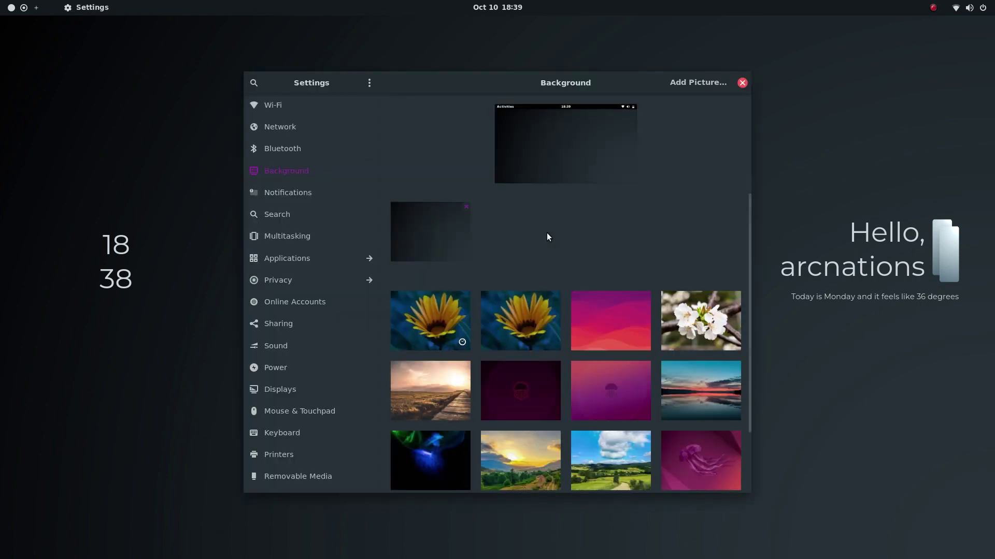
click(515, 323)
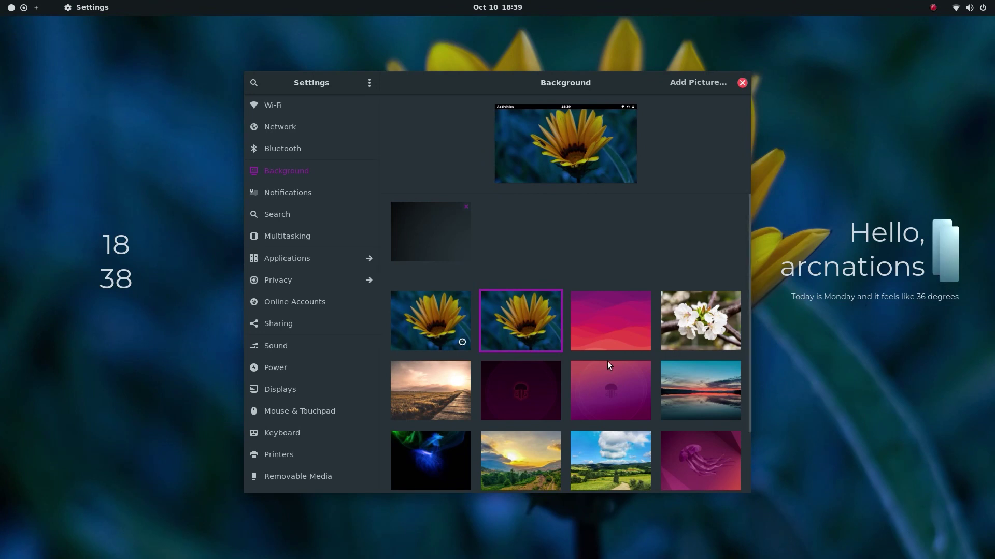
click(587, 338)
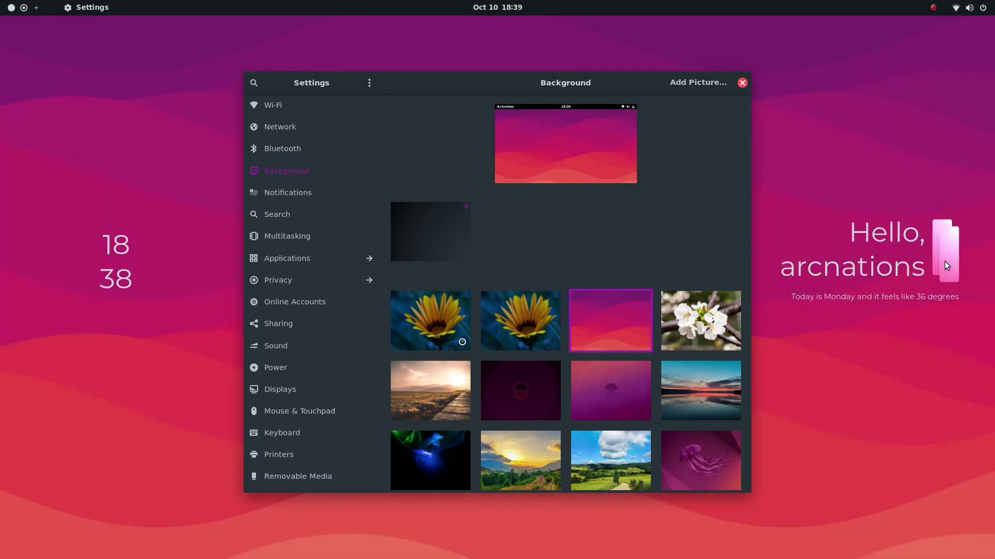
click(527, 394)
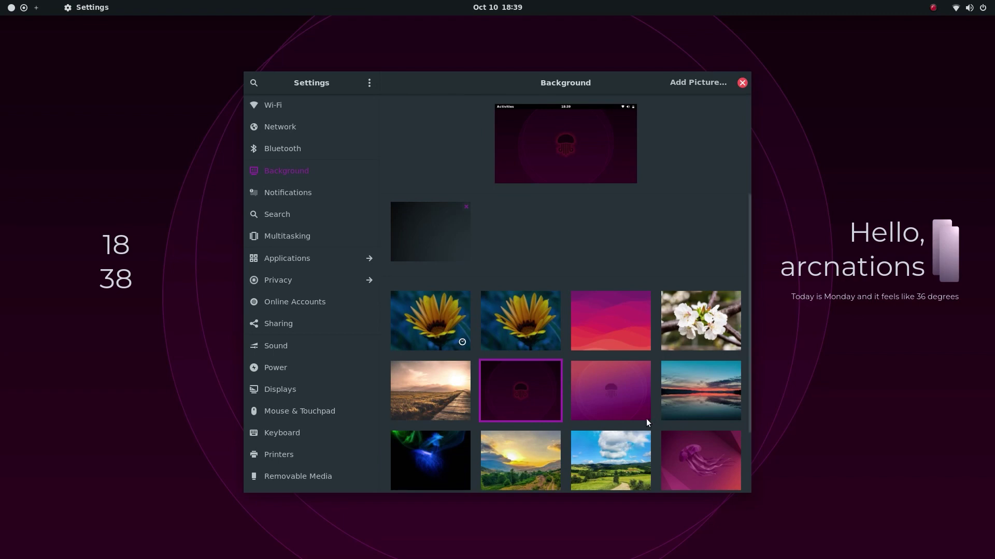
click(619, 402)
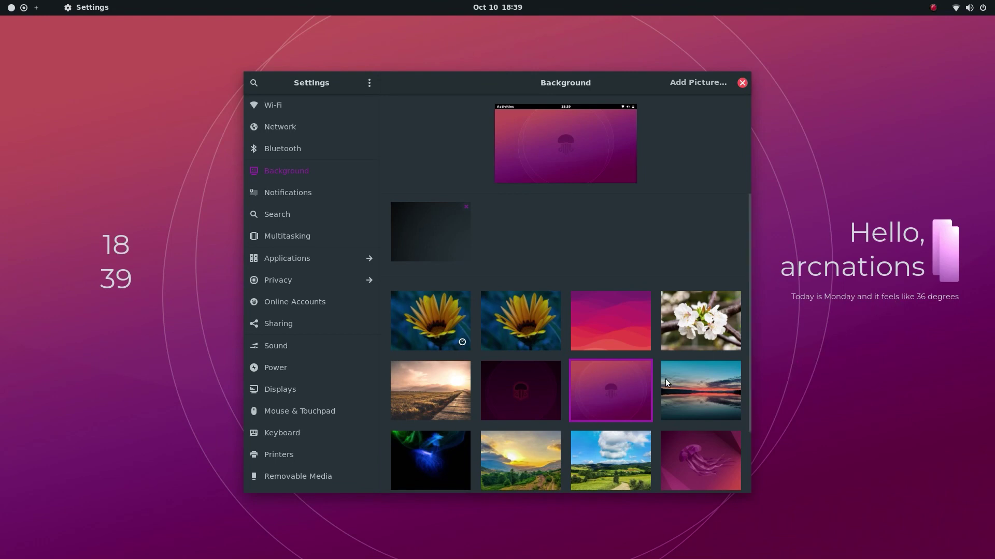
Settle on the dark custom image as the wallpaper and close Settings
click(409, 224)
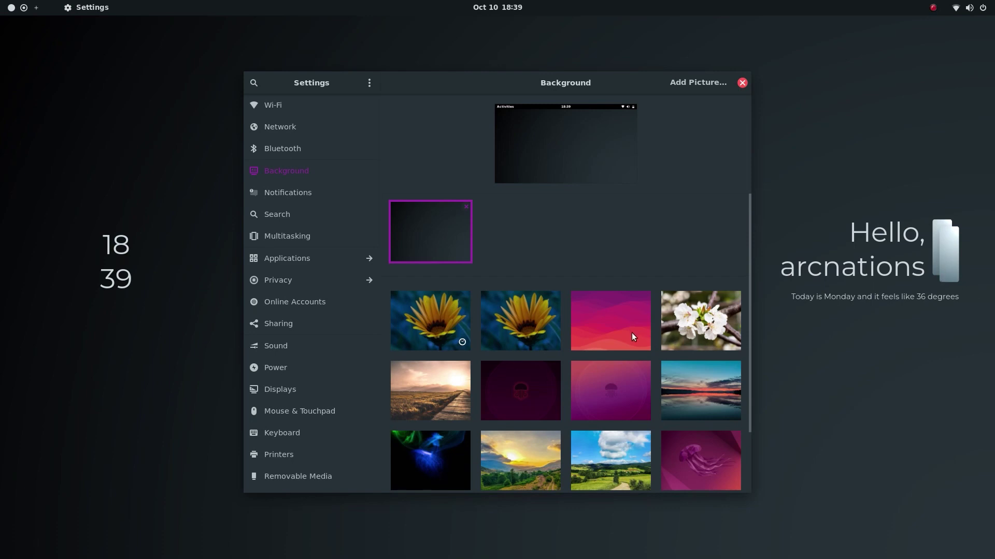
click(536, 322)
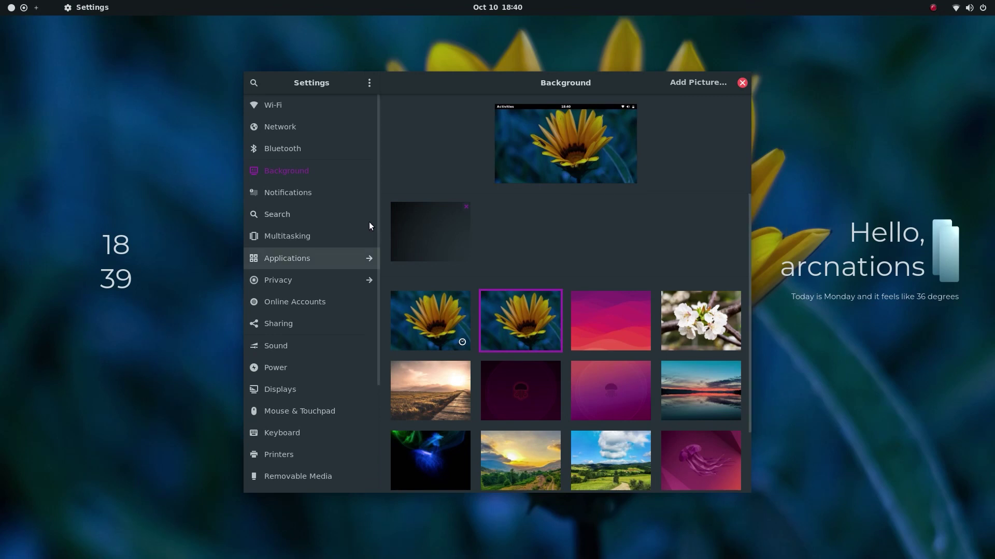
click(408, 225)
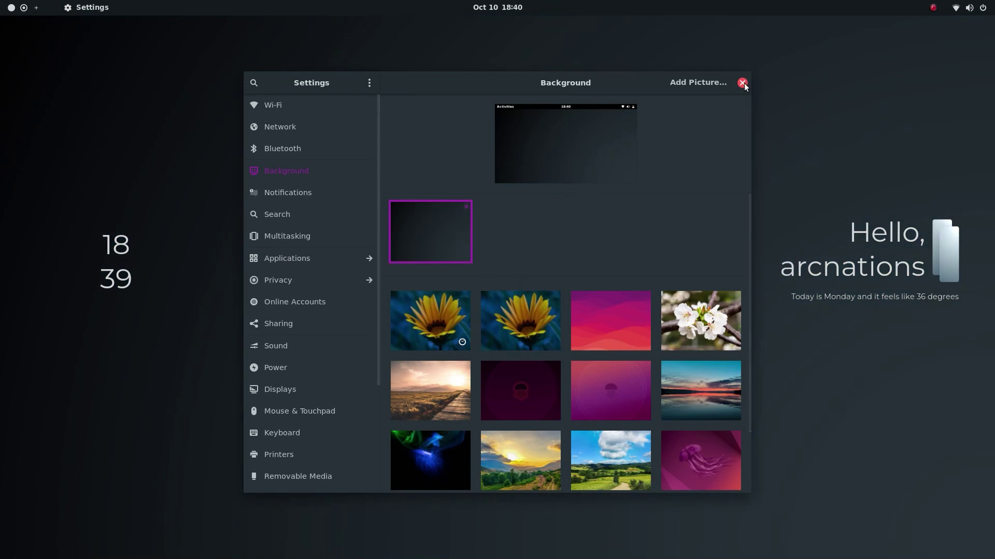
click(742, 83)
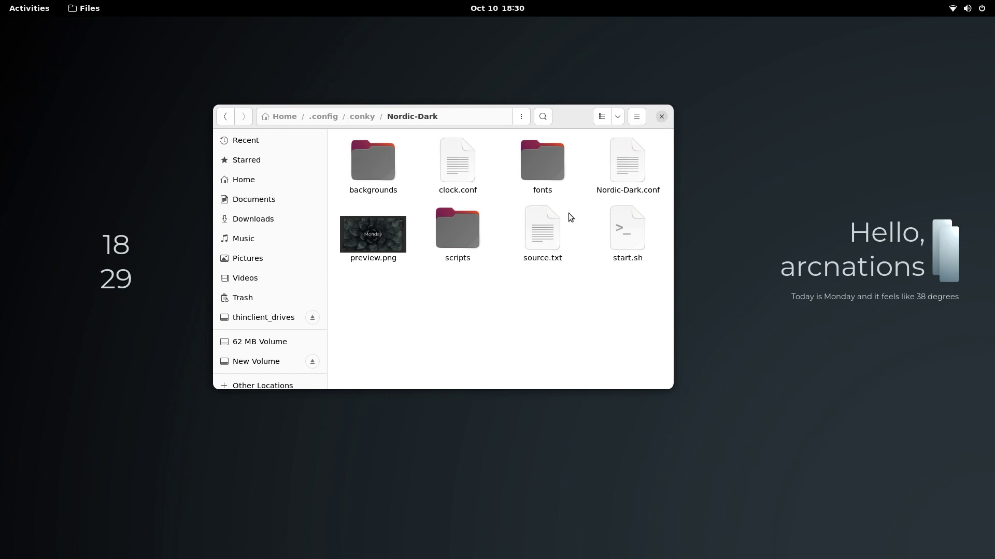
Open scripts/weather.sh in Text Editor and follow its line-8 city-lookup link in Firefox
click(454, 234)
double_click(454, 235)
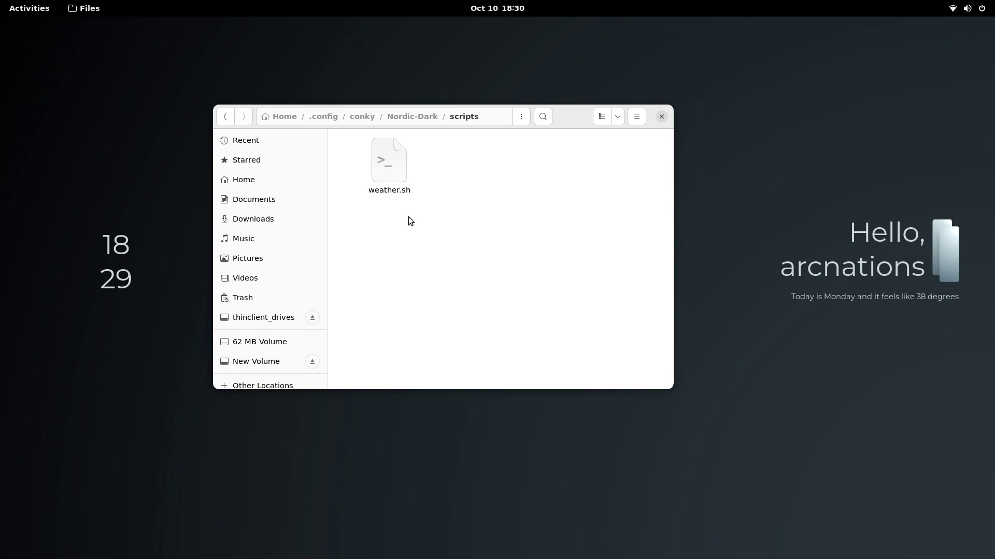
double_click(391, 166)
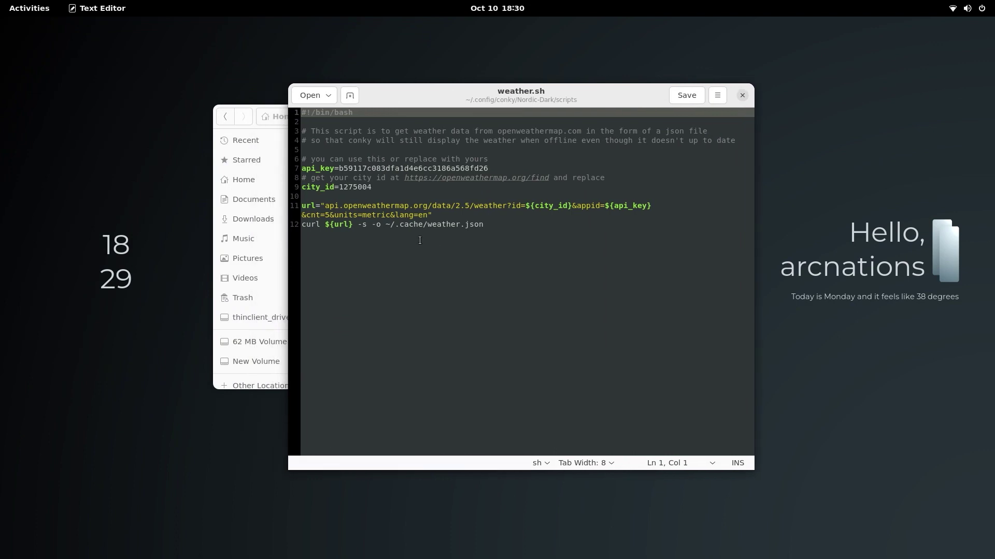
double_click(358, 189)
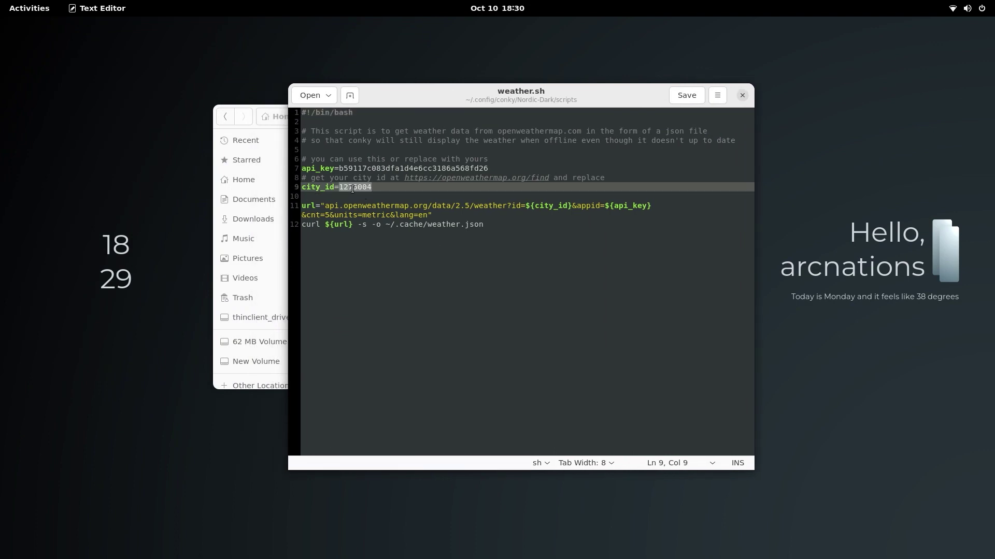
right_click(408, 177)
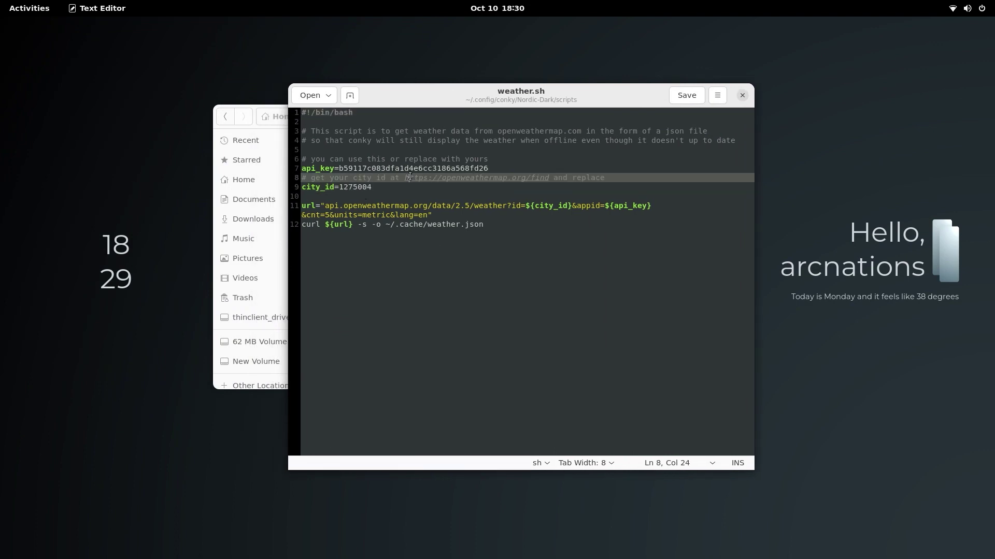
click(443, 185)
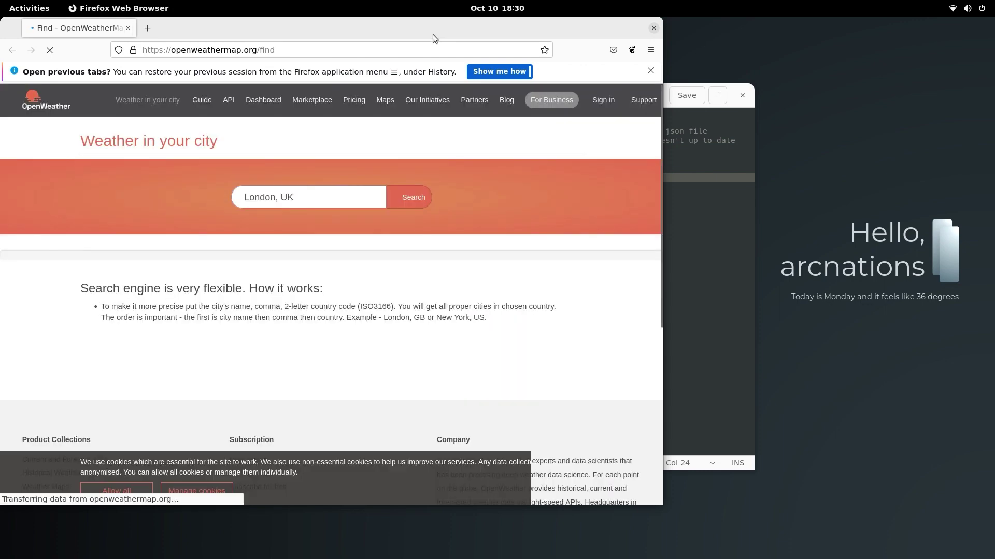
Search OpenWeatherMap for 'kolkata' and copy the Kolkata, IN city id 1275004 from the URL
click(295, 194)
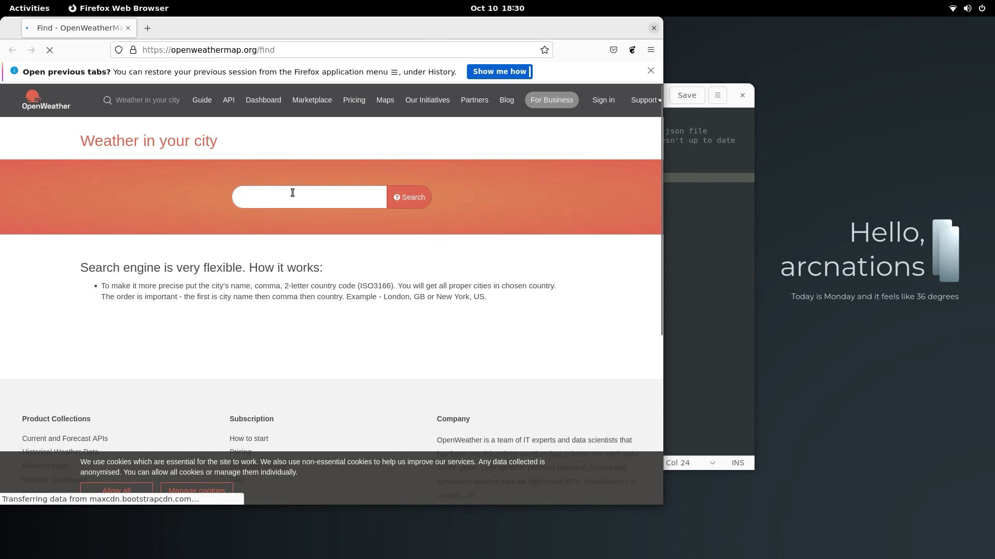
text(ko)
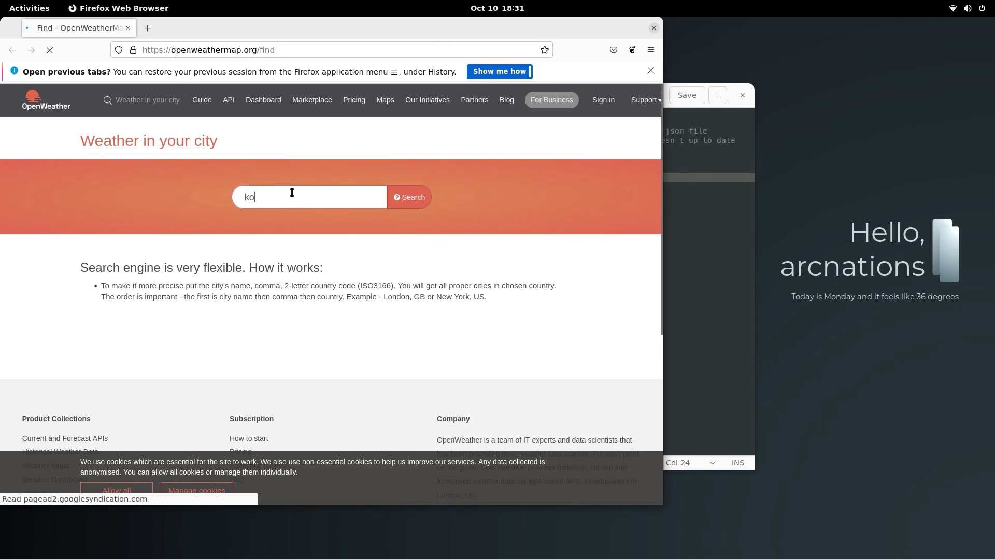
text(lkata)
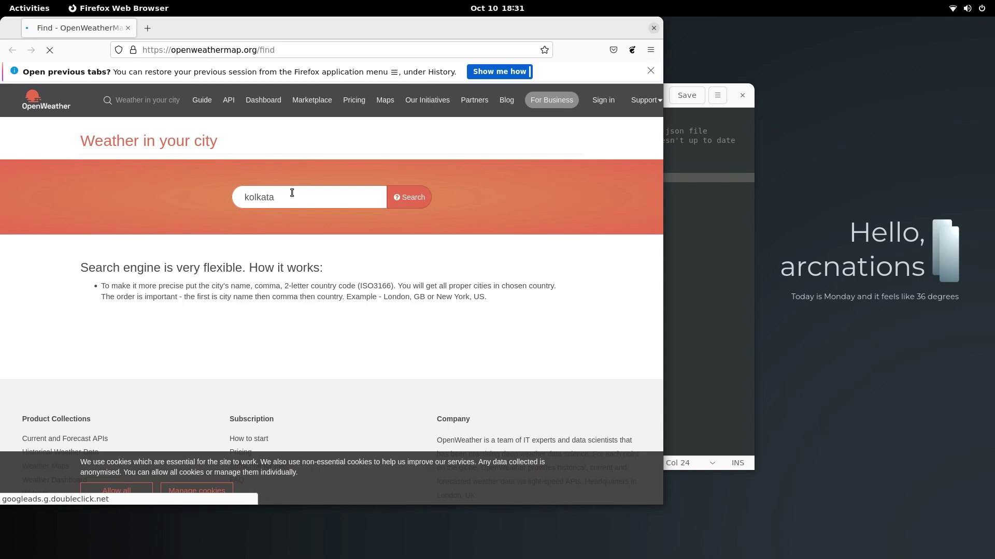
key(Return)
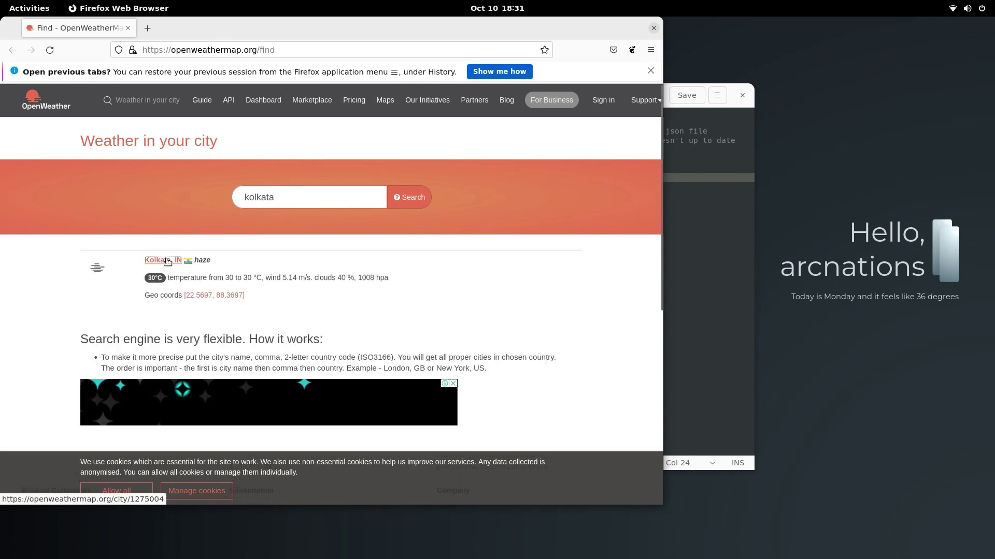
click(168, 261)
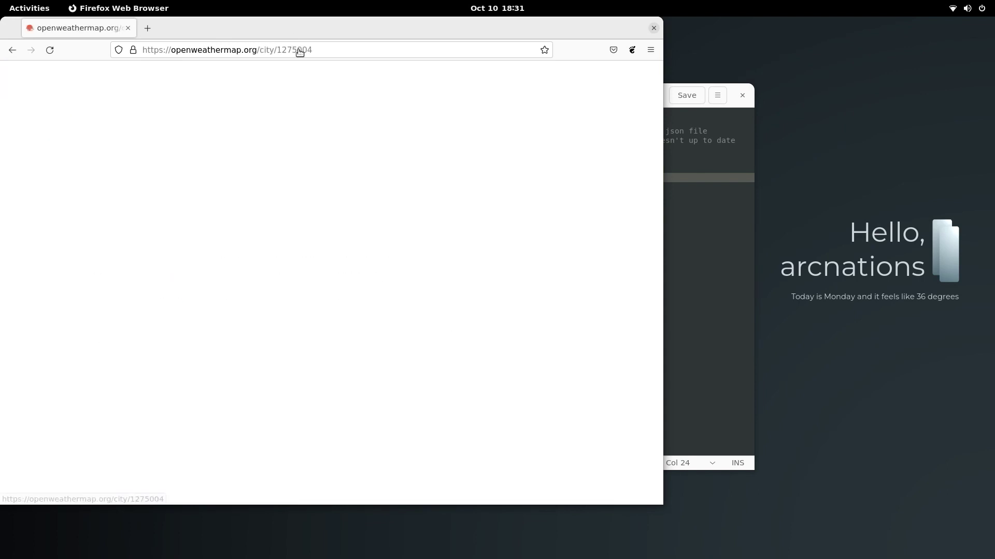
double_click(290, 51)
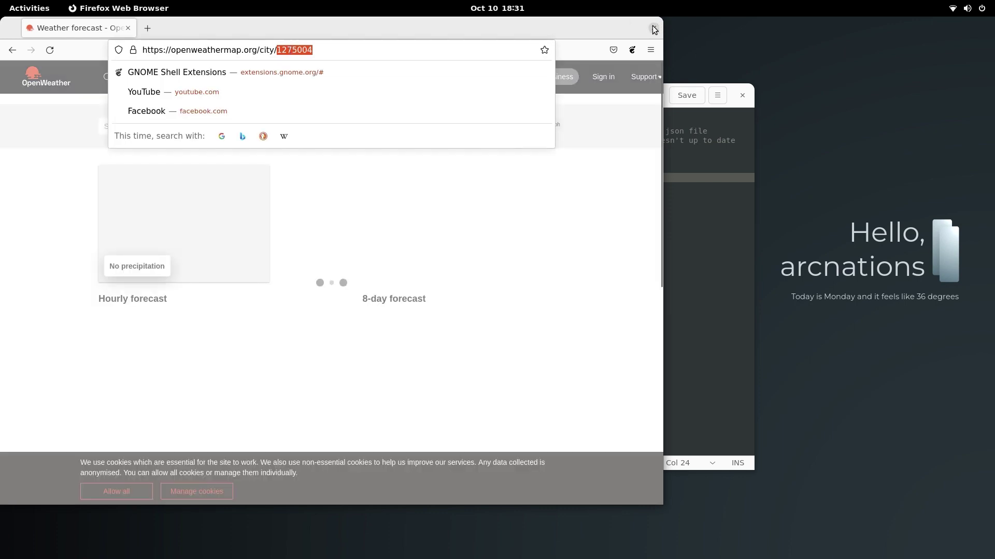
key(Escape)
Paste 1275004 over city_id in weather.sh, save, and close the editor
key(ctrl+w)
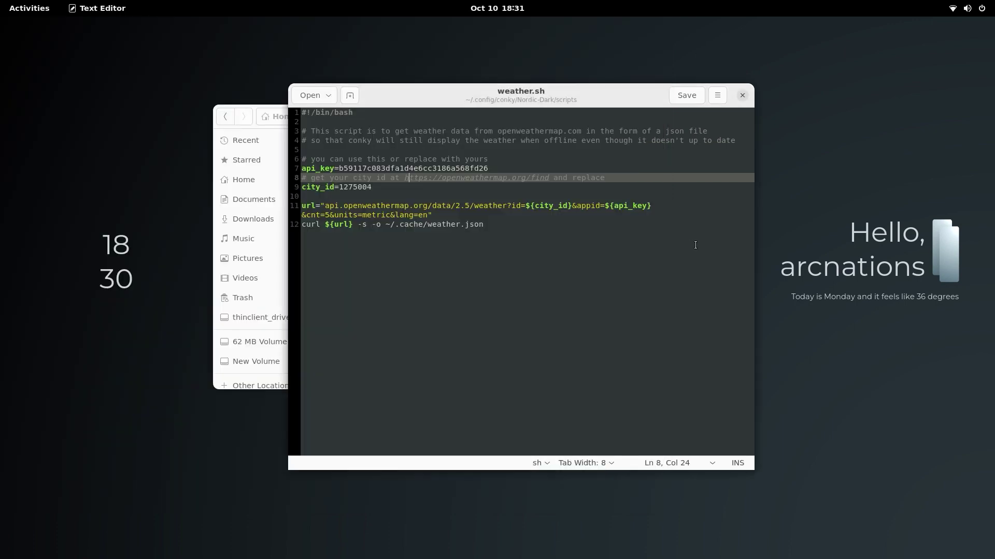
double_click(360, 187)
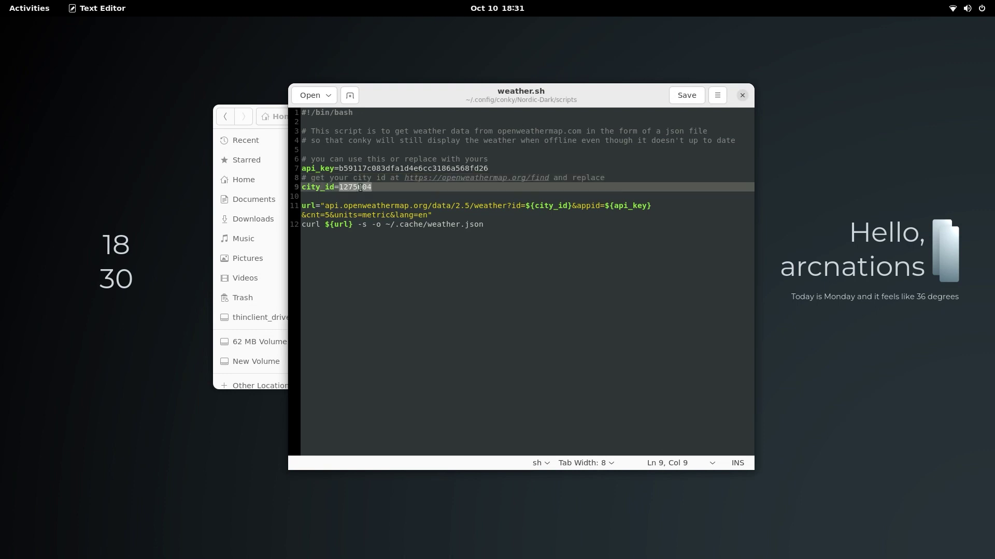
key(ctrl+v)
key(ctrl+s)
key(ctrl+w)
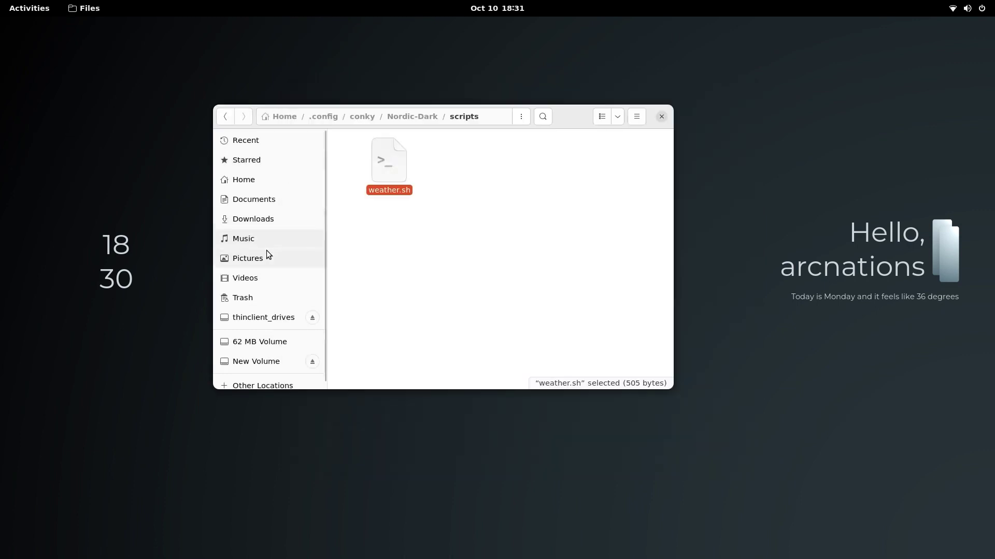
Open the hidden .themes folder from the Home folder
click(256, 179)
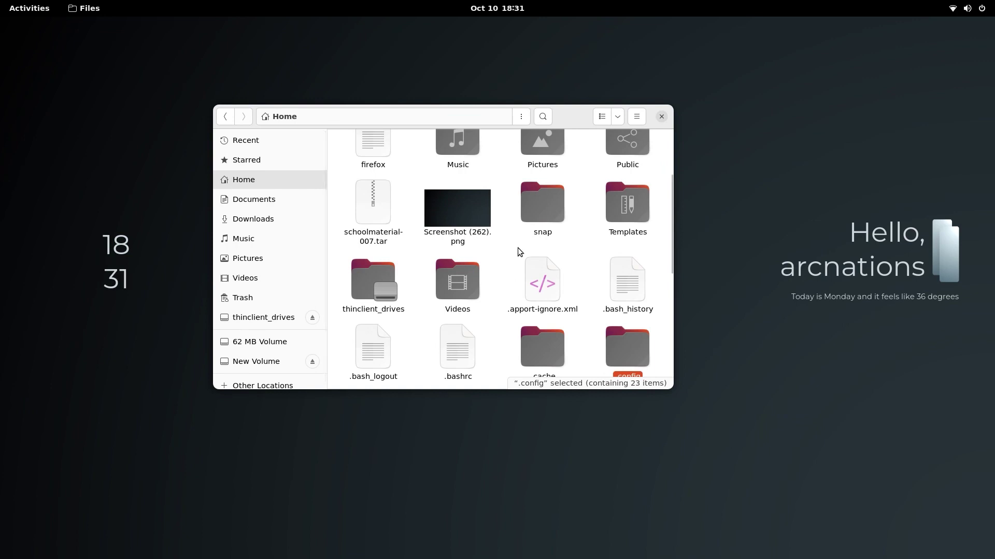
scroll(517, 247, down, 3)
scroll(510, 290, down, 1)
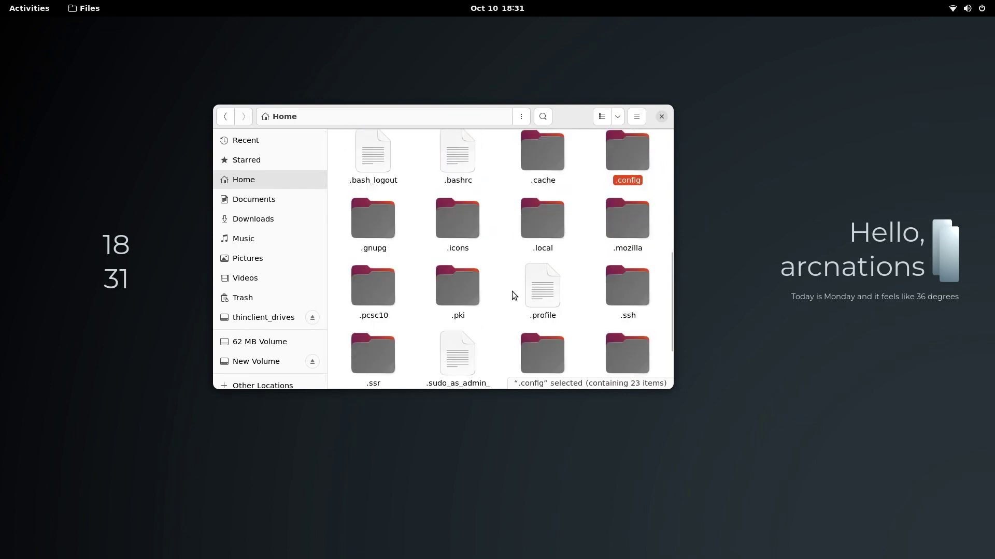
scroll(564, 308, down, 2)
double_click(562, 308)
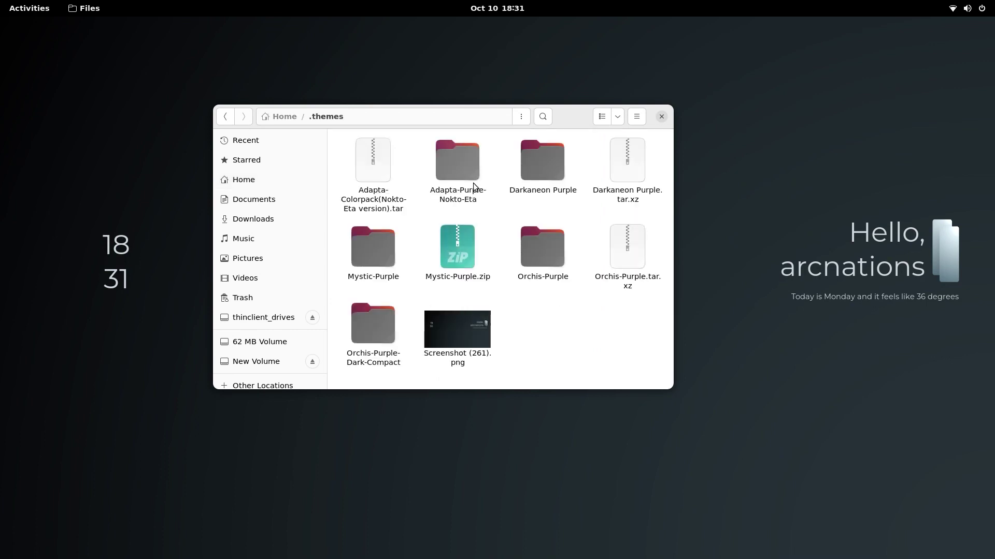
Select the Adapta-Purple-Nokto-Eta folder and start a rename, cancelling without changing its name
click(448, 163)
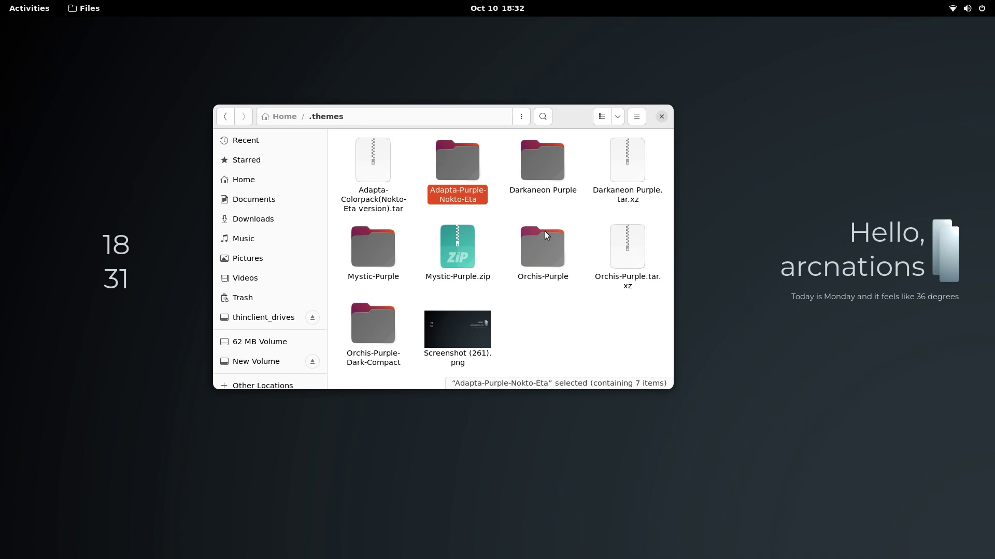
click(359, 337)
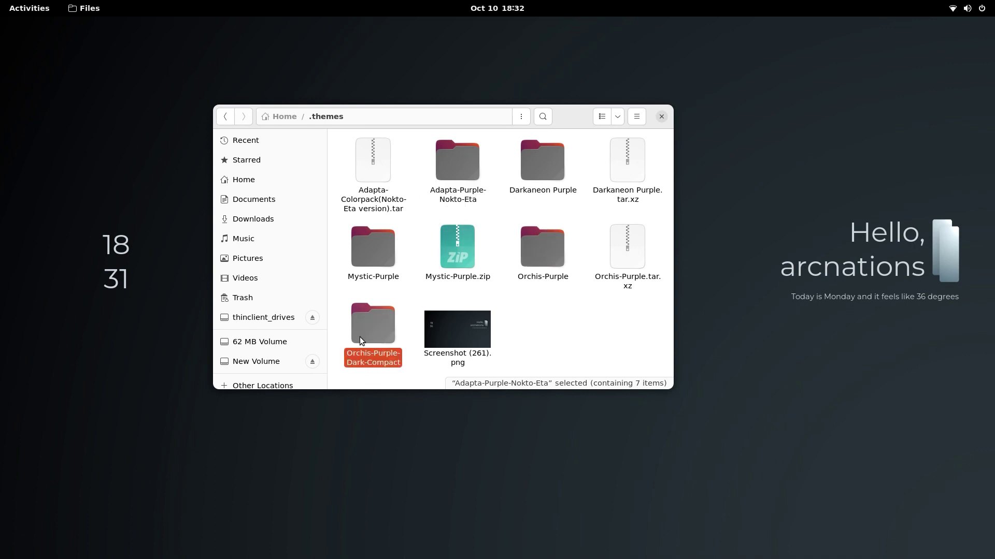
click(462, 180)
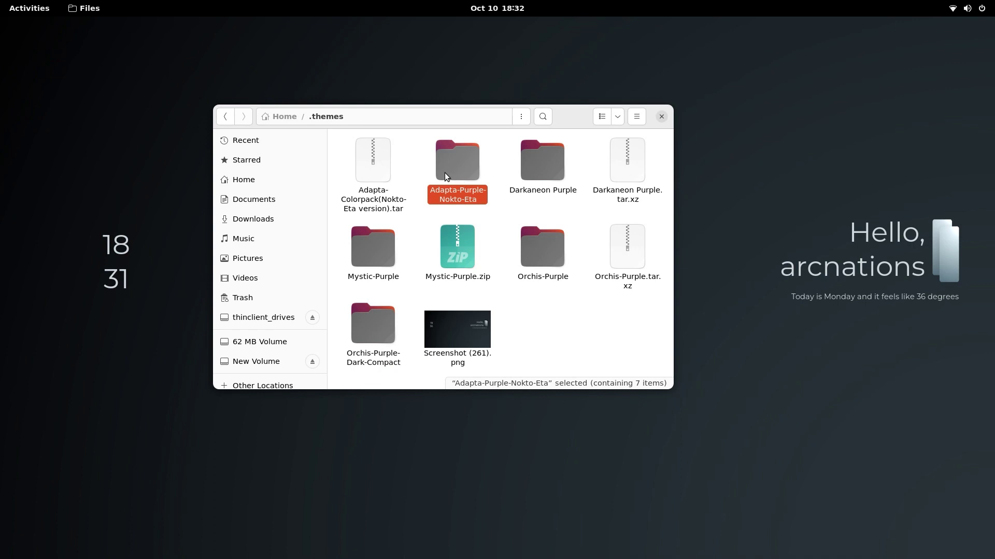
right_click(445, 177)
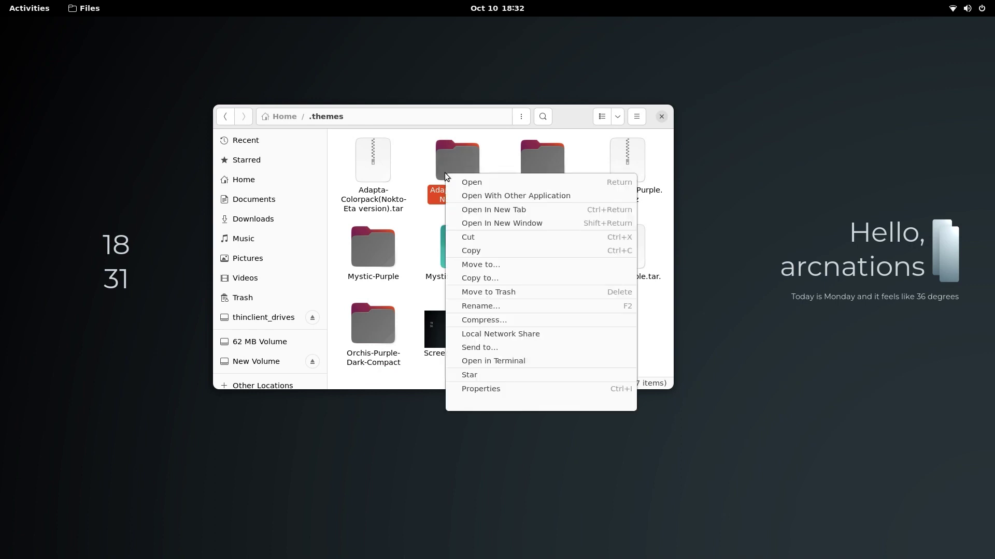
click(470, 306)
key(ctrl+c)
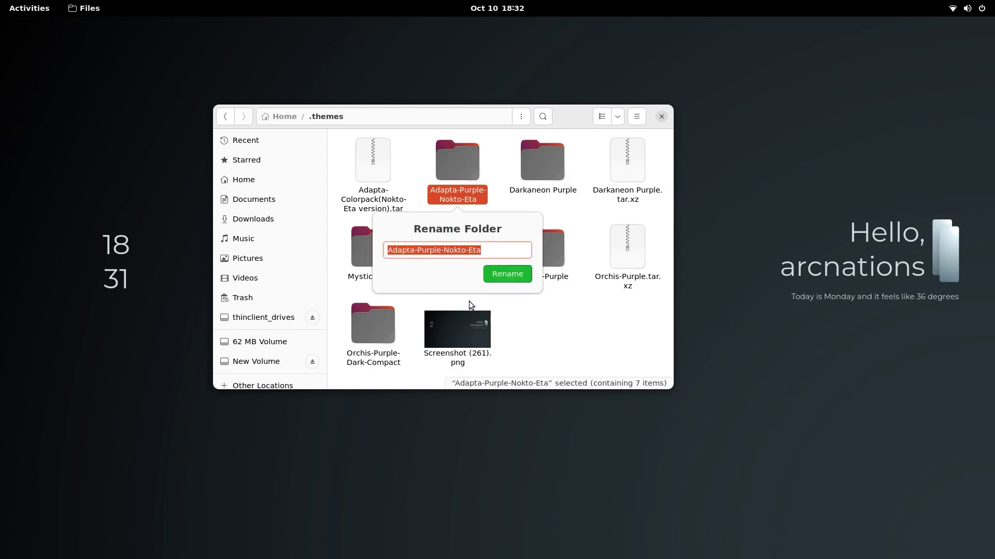
click(593, 330)
click(34, 10)
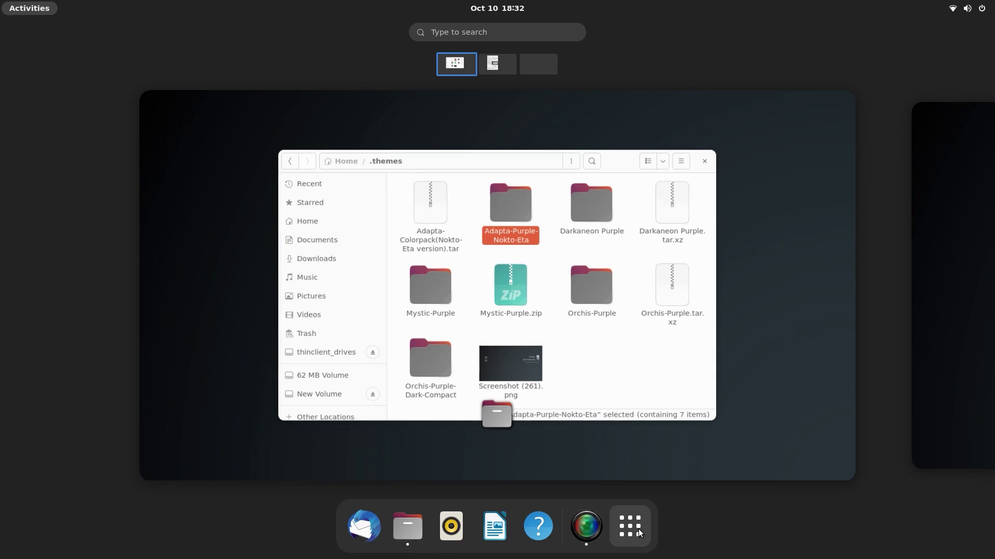
Launch Firefox from the application search and move its window toward the screen centre
click(638, 530)
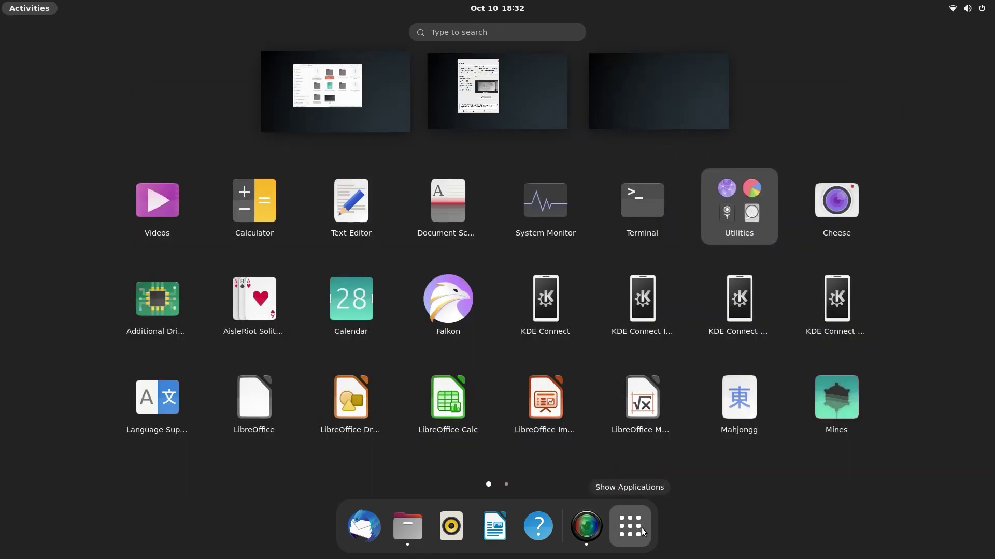
text(fire)
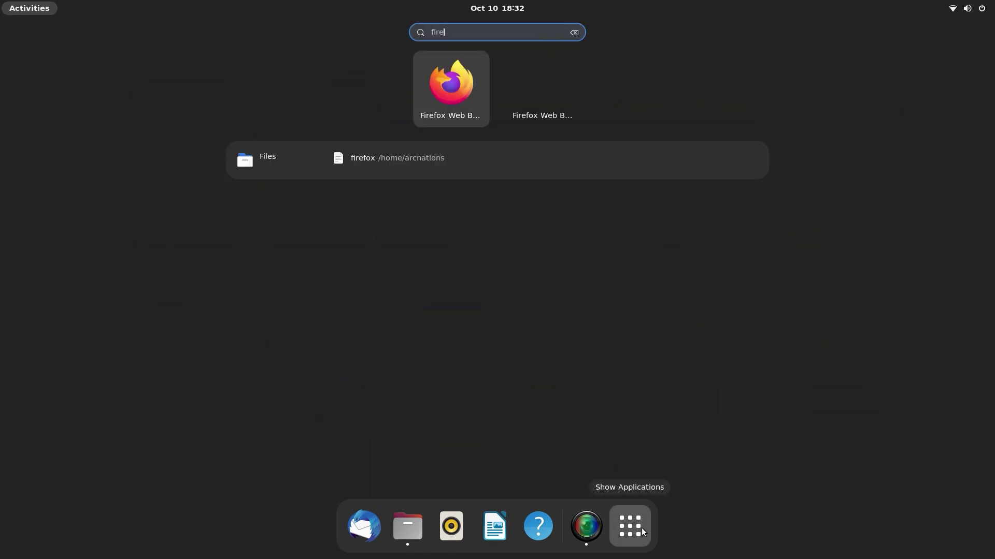
key(super)
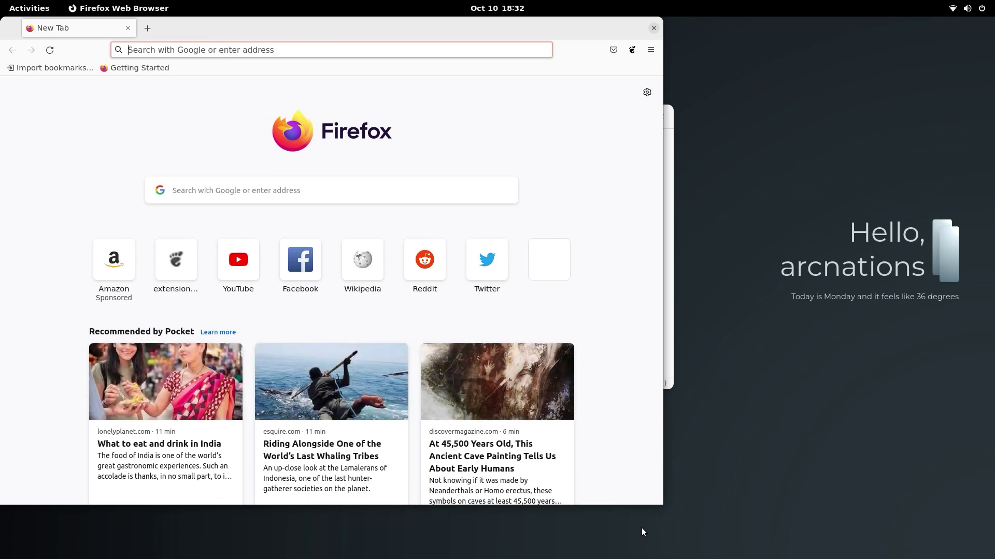
drag(546, 29, 642, 71)
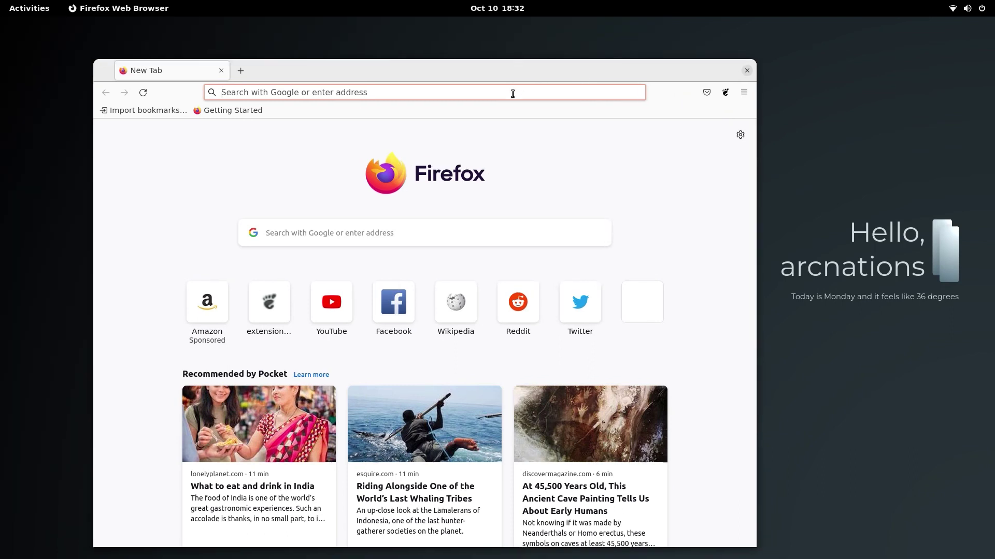
Search Google for 'Adapta-Purple-Nokto-Eta gtk theme' using the pasted theme name
click(513, 94)
key(ctrl+v)
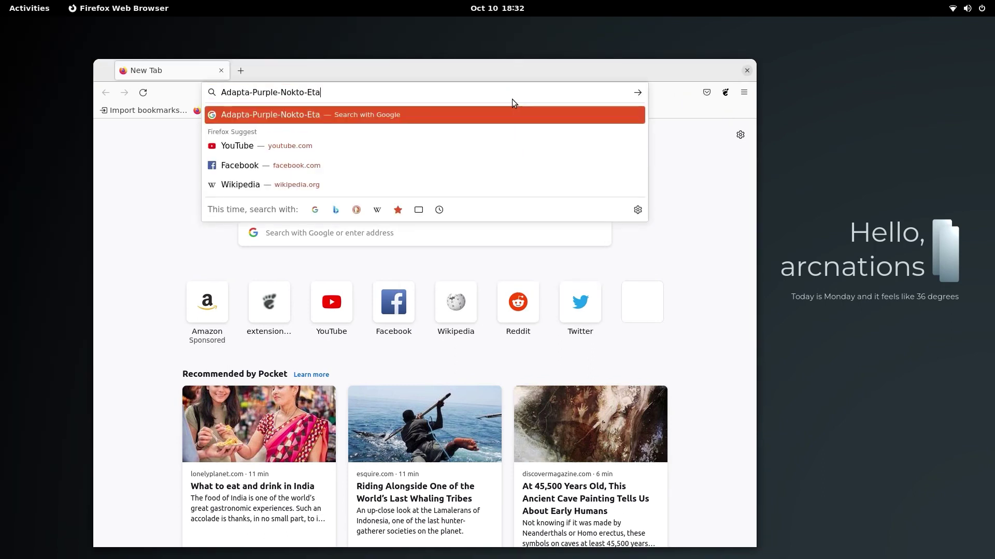
text(gtk theme)
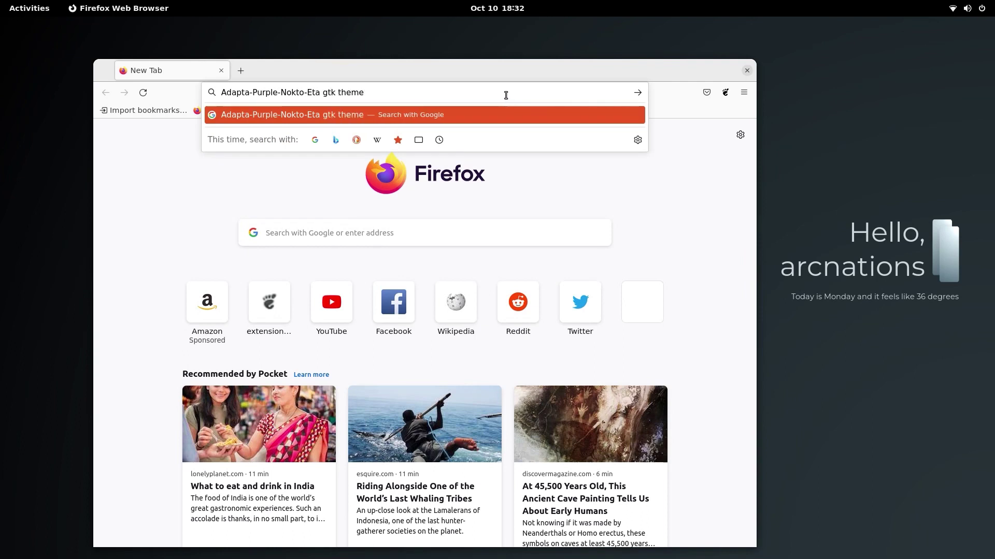
key(Return)
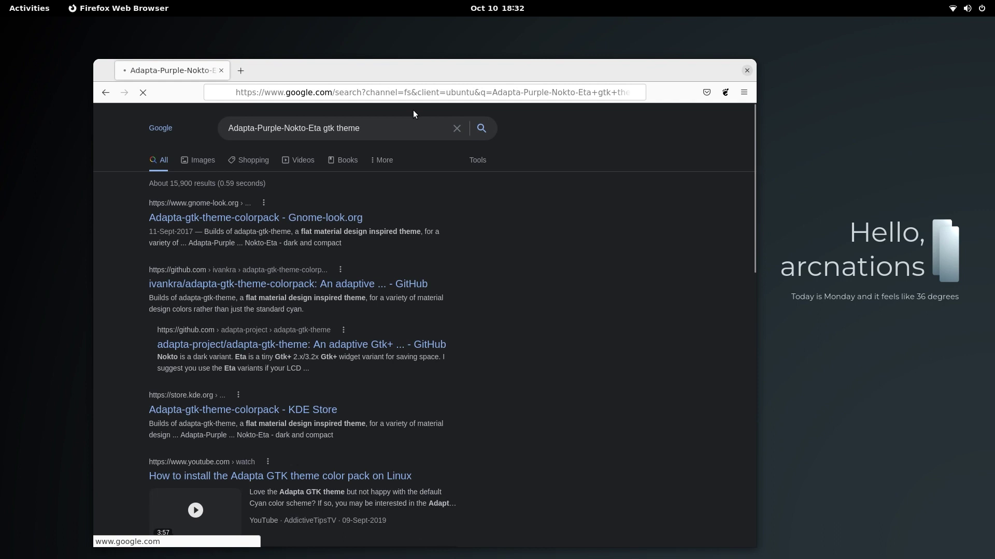
Open the Adapta-gtk-theme-colorpack page on Gnome-look.org and show its five download files
click(242, 222)
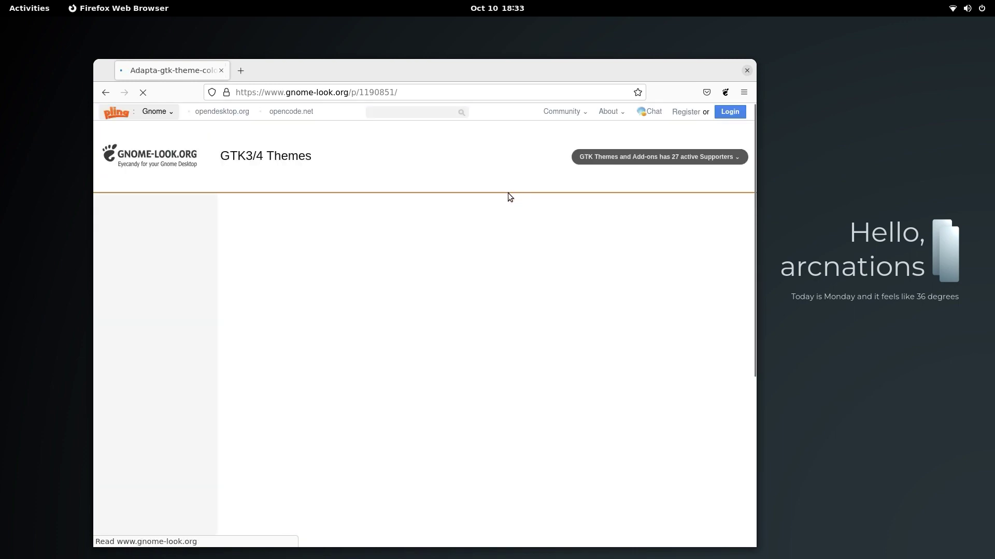
scroll(311, 461, down, 5)
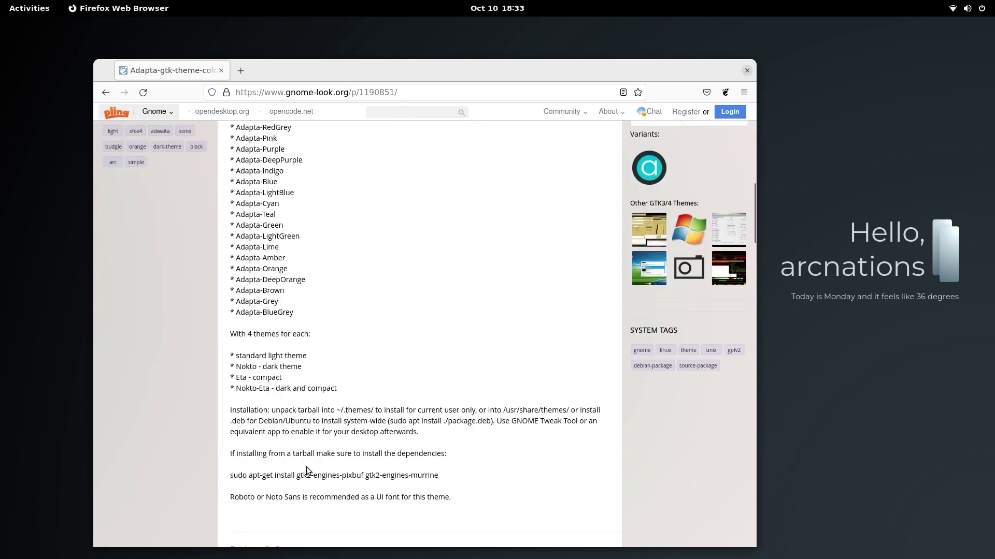
scroll(332, 319, up, 5)
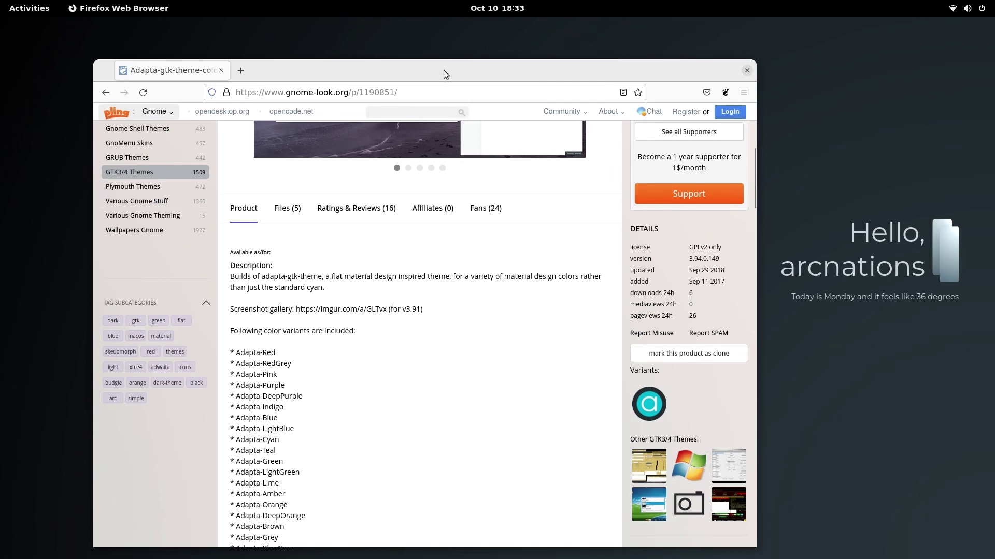
click(285, 210)
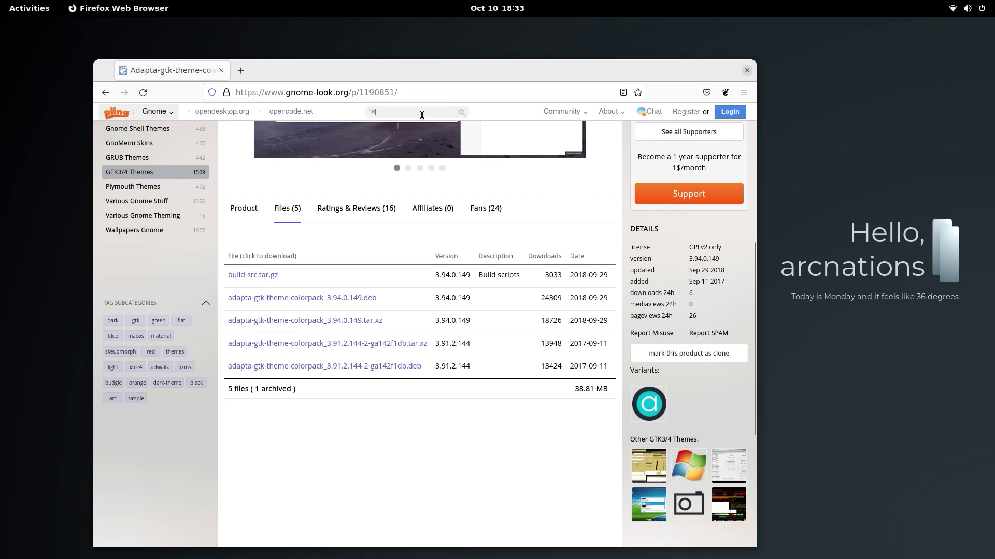
text(t remix )
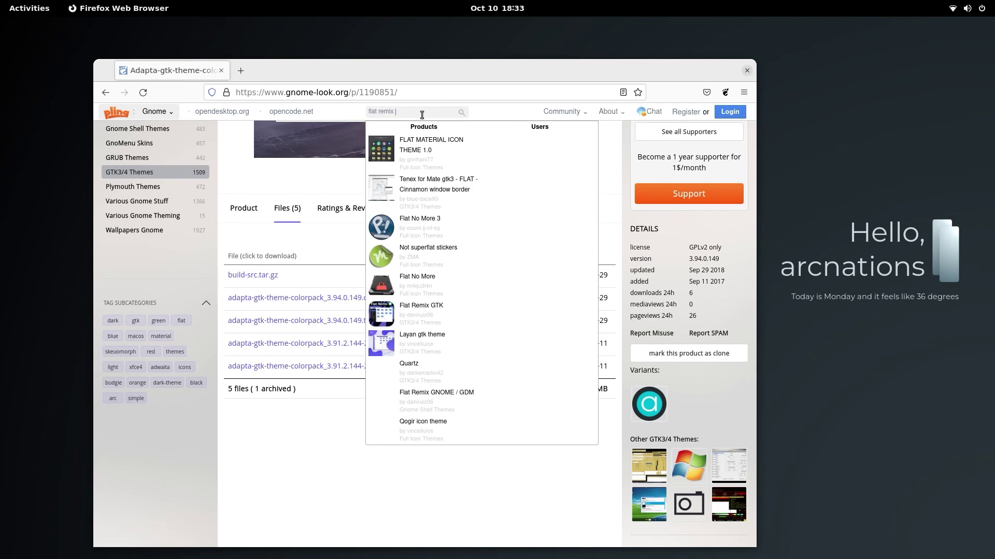
text(icons)
Search GNOME-Look.org for 'flat remix icons' and open the Flat Remix ICON theme page
key(Return)
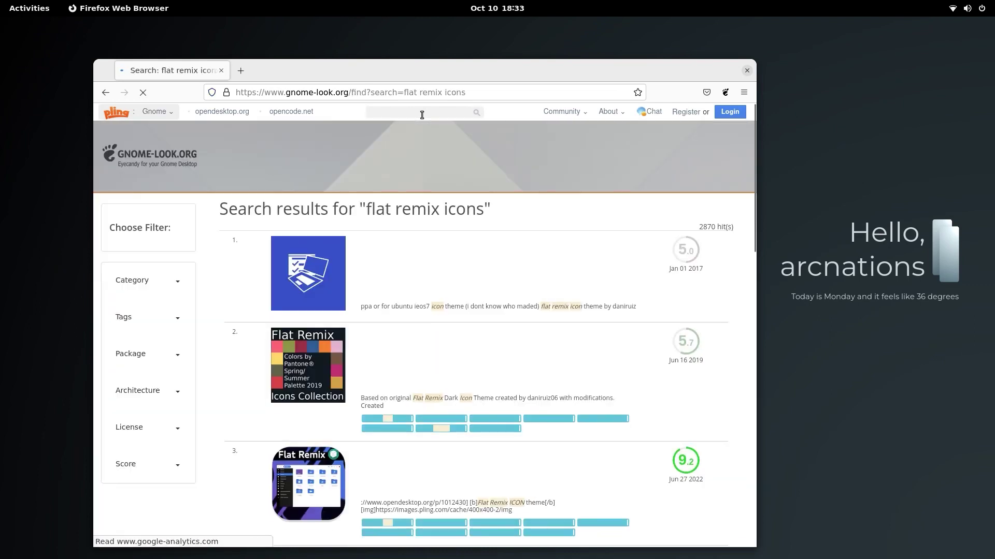
scroll(385, 250, down, 10)
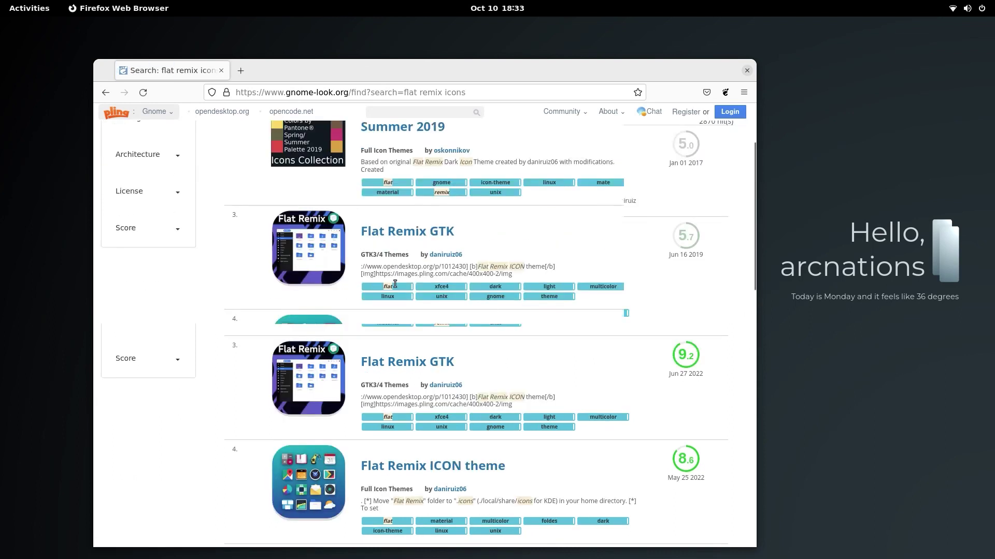
scroll(397, 288, down, 2)
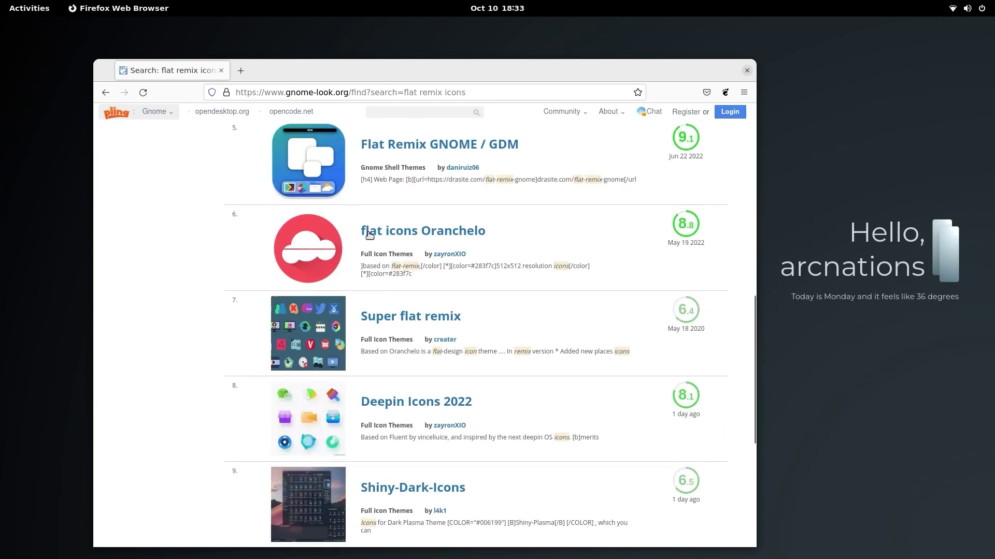
scroll(359, 220, up, 4)
click(373, 228)
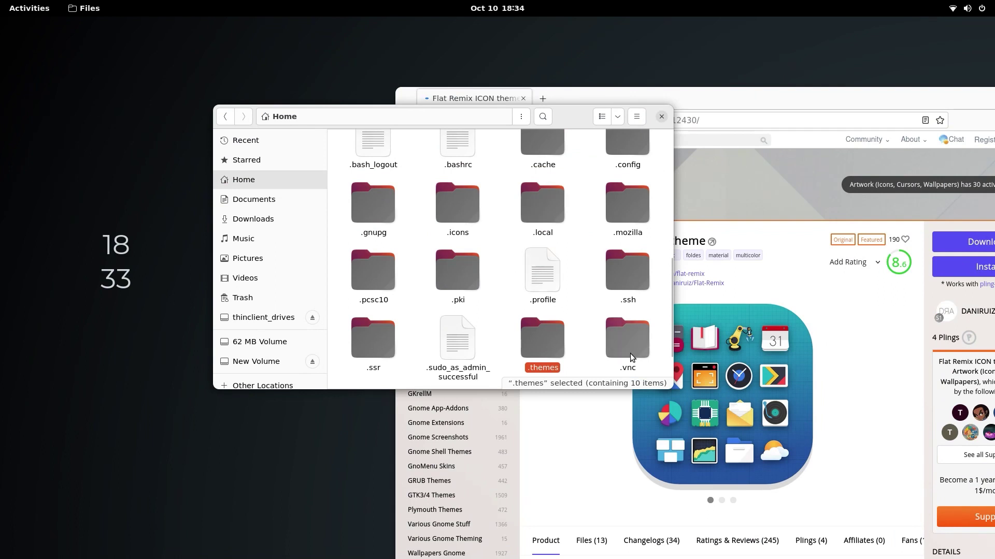
Open the hidden .icons folder and select the three Flat-Remix-Violet folders
scroll(561, 286, down, 2)
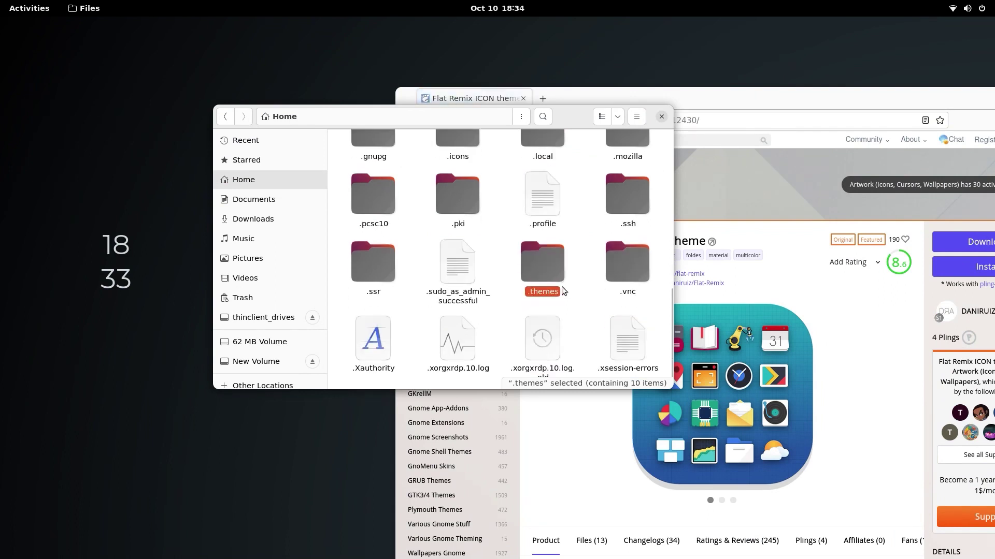
scroll(561, 288, up, 3)
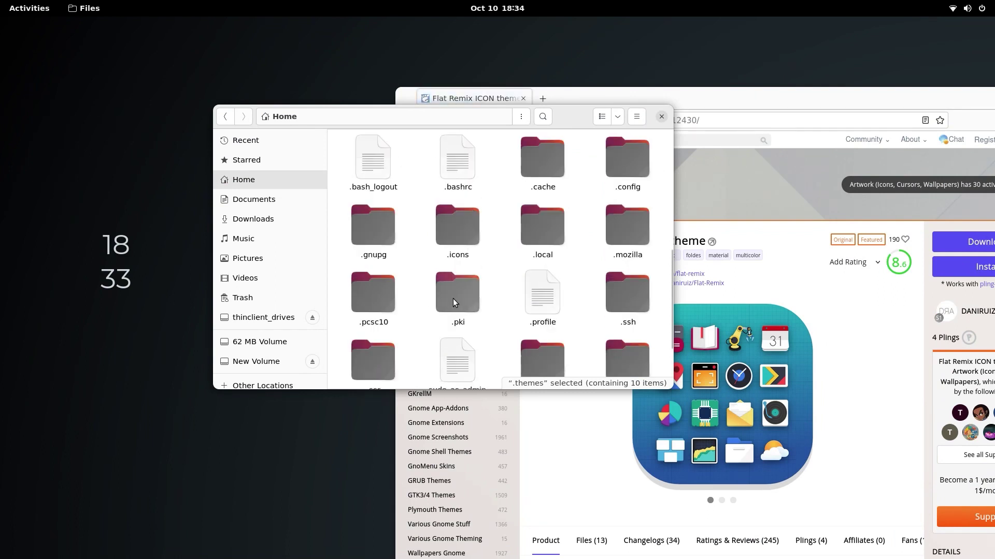
double_click(452, 231)
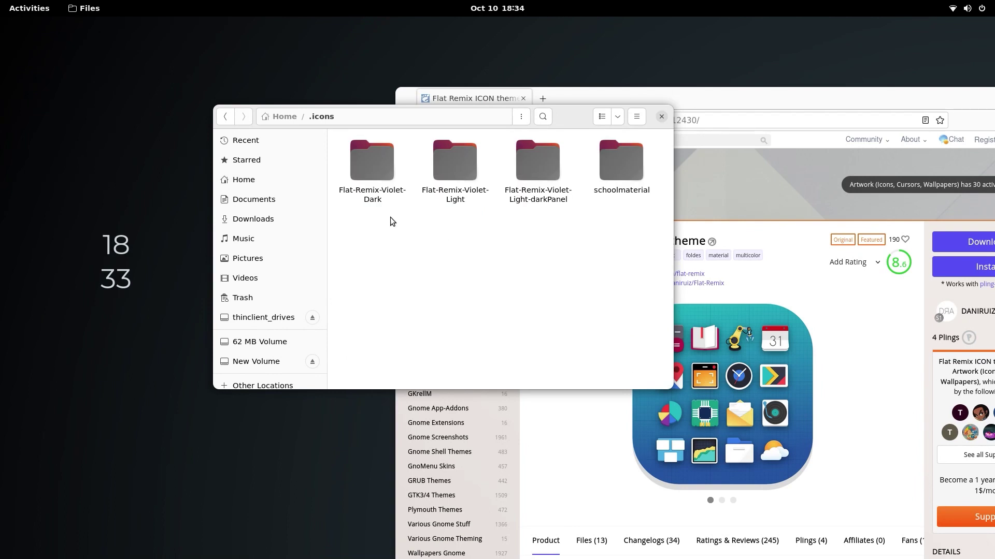
drag(549, 125, 435, 185)
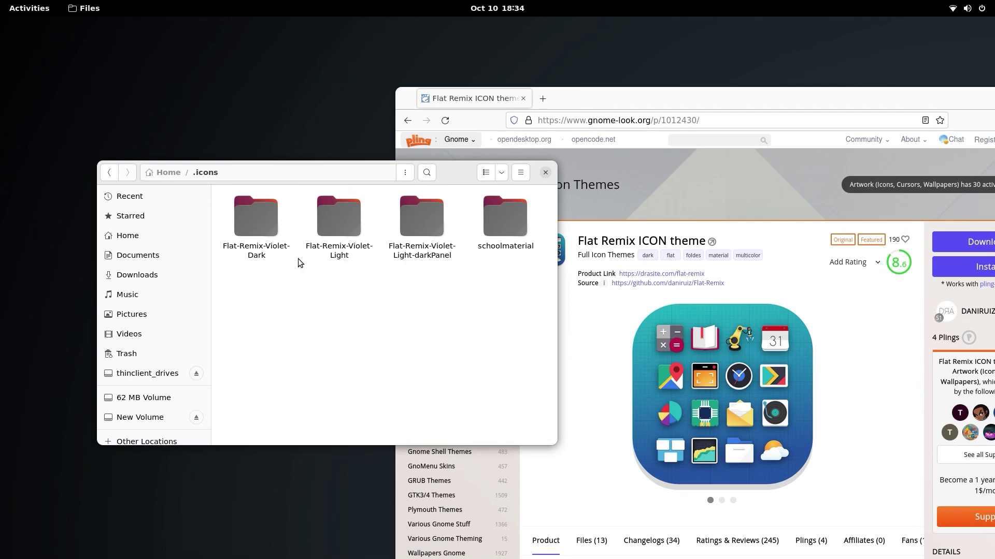
click(251, 230)
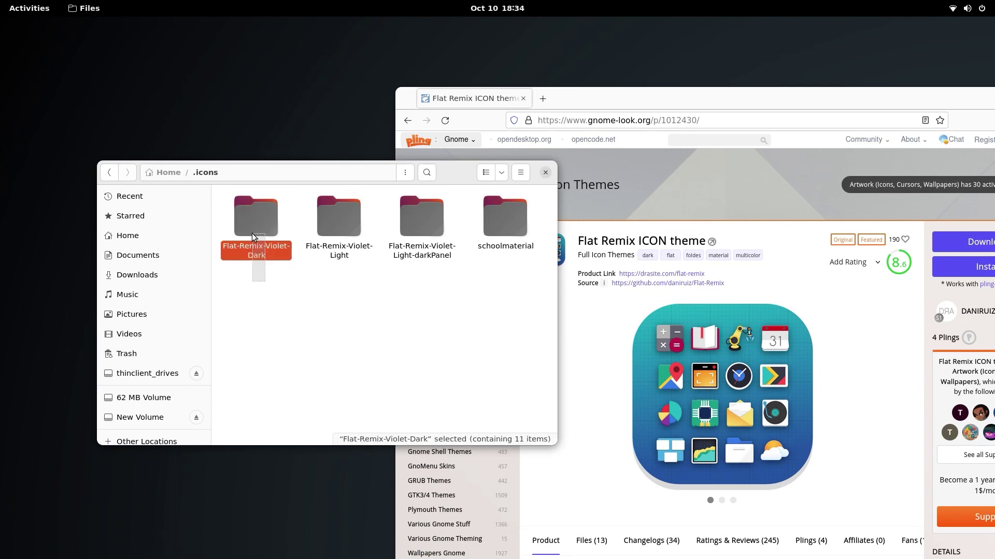
drag(251, 290, 427, 245)
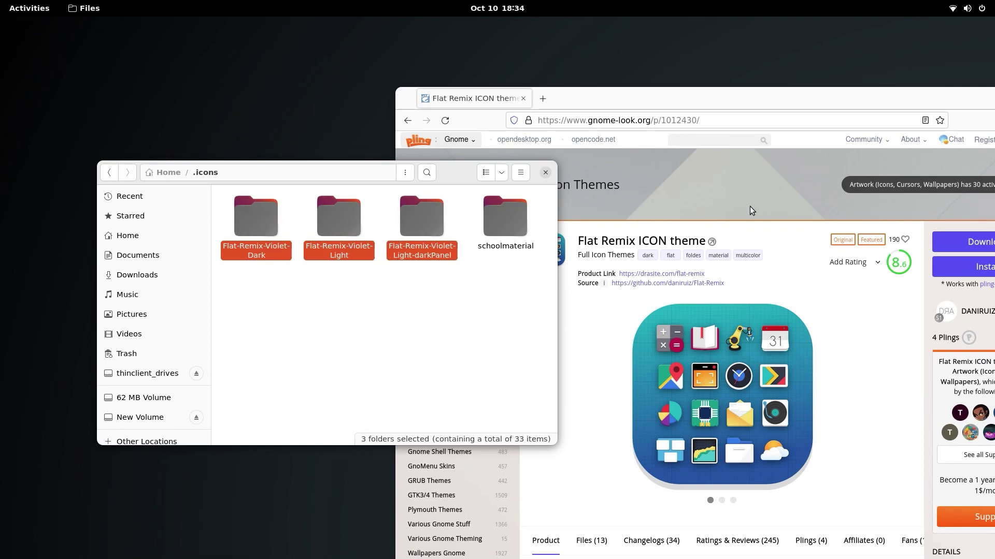
double_click(850, 101)
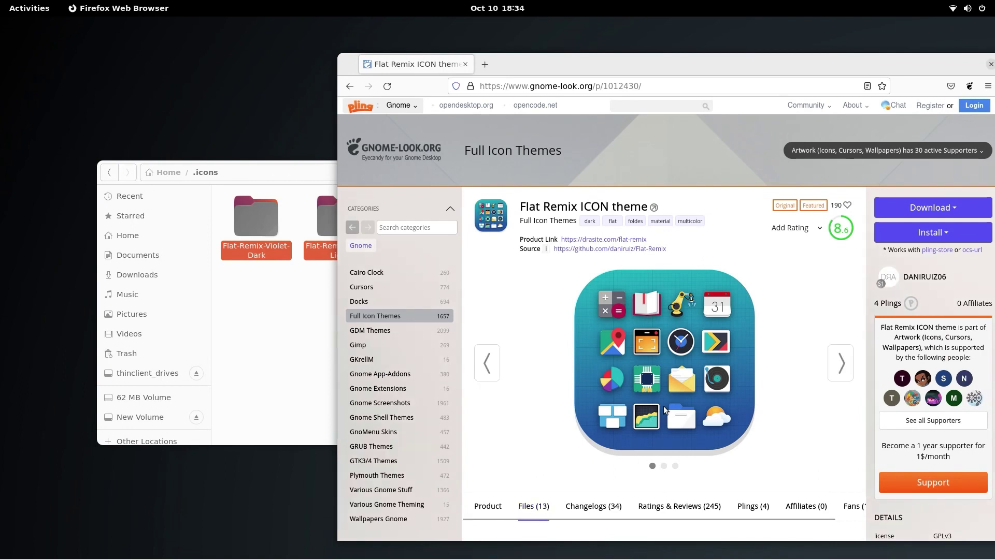
Scroll to the Flat Remix ICON theme's 13 download files, then clear the folder selection in Files
scroll(663, 406, down, 8)
scroll(663, 406, down, 4)
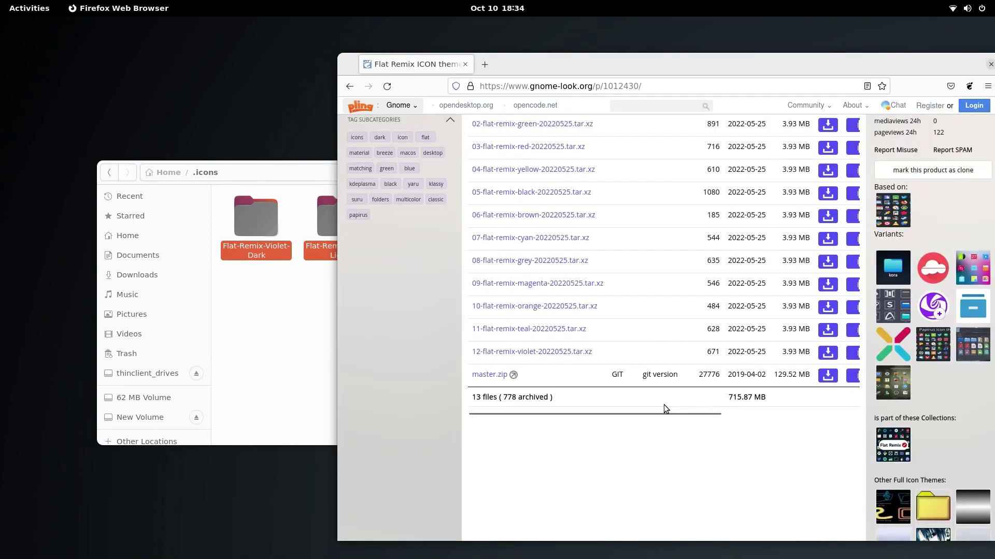
scroll(664, 405, up, 5)
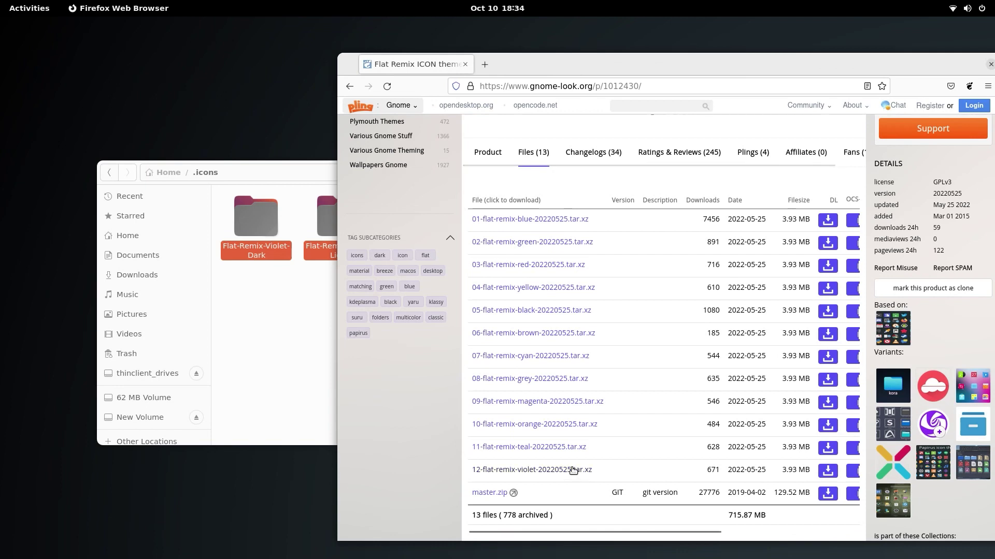
click(134, 177)
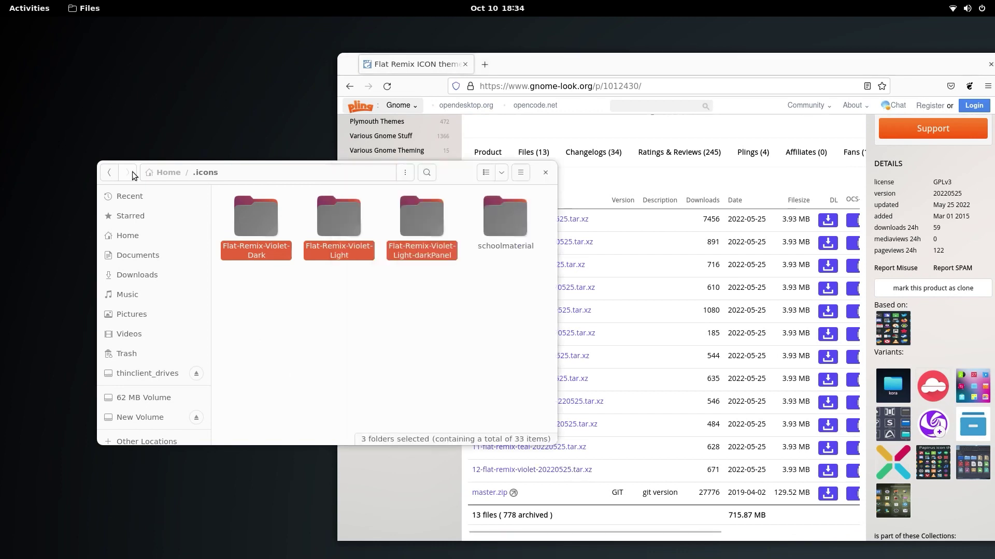
click(237, 193)
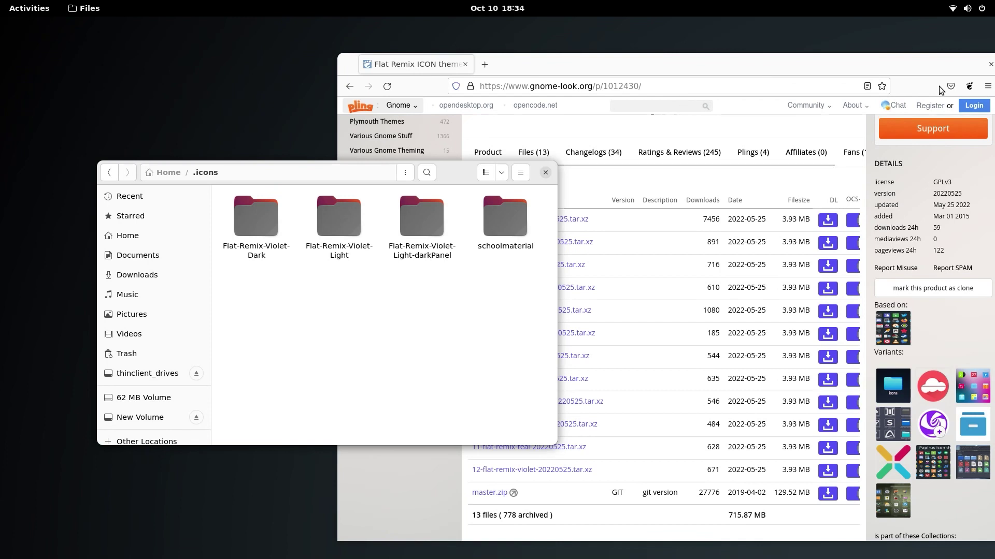
Launch GNOME Tweaks by searching 'tweak' and open its Appearance page
click(13, 13)
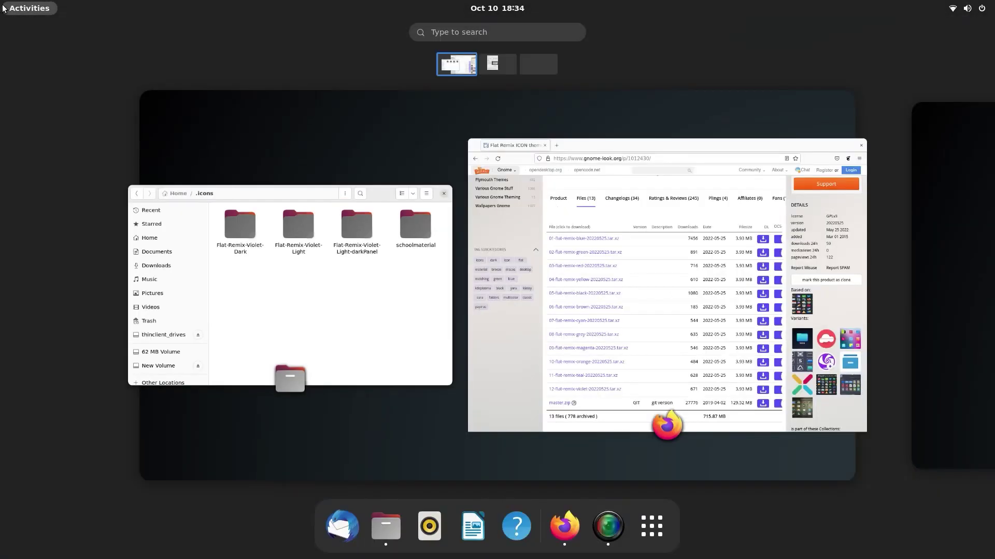
text(g)
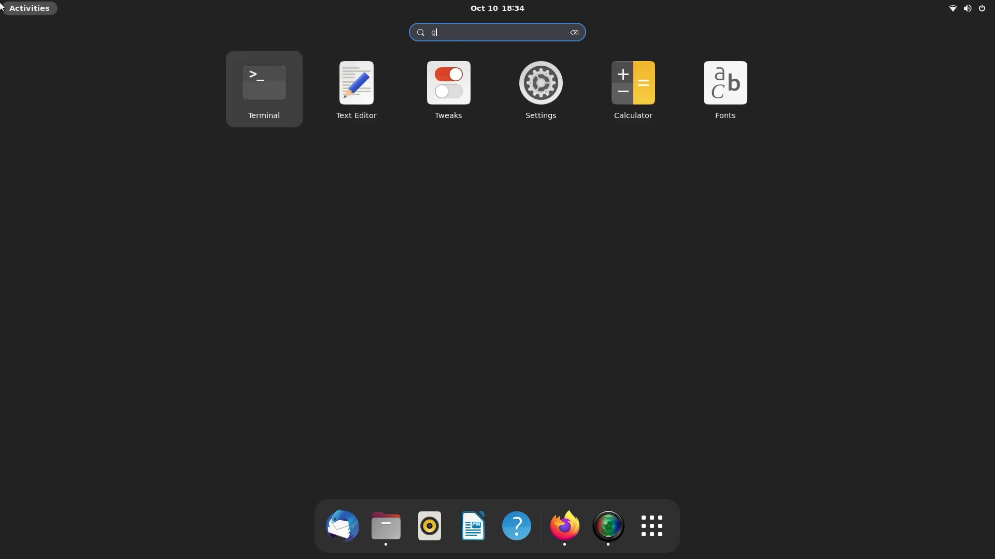
key(BackSpace)
text(tweaks)
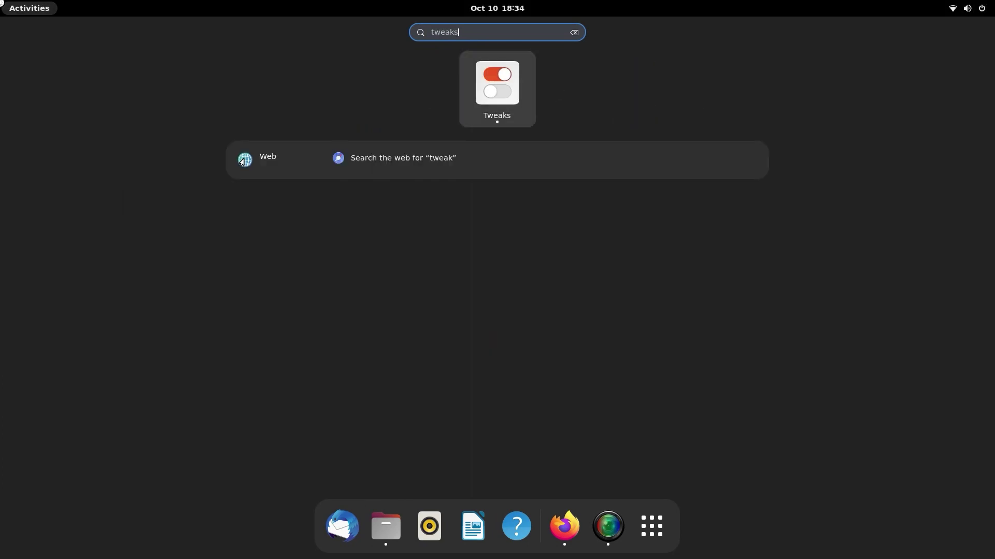
click(2, 7)
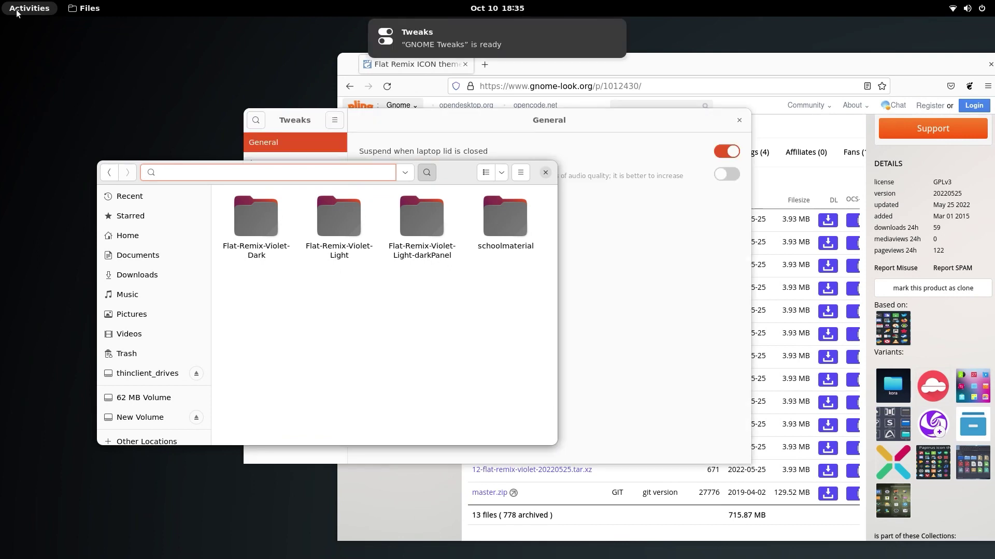
key(super)
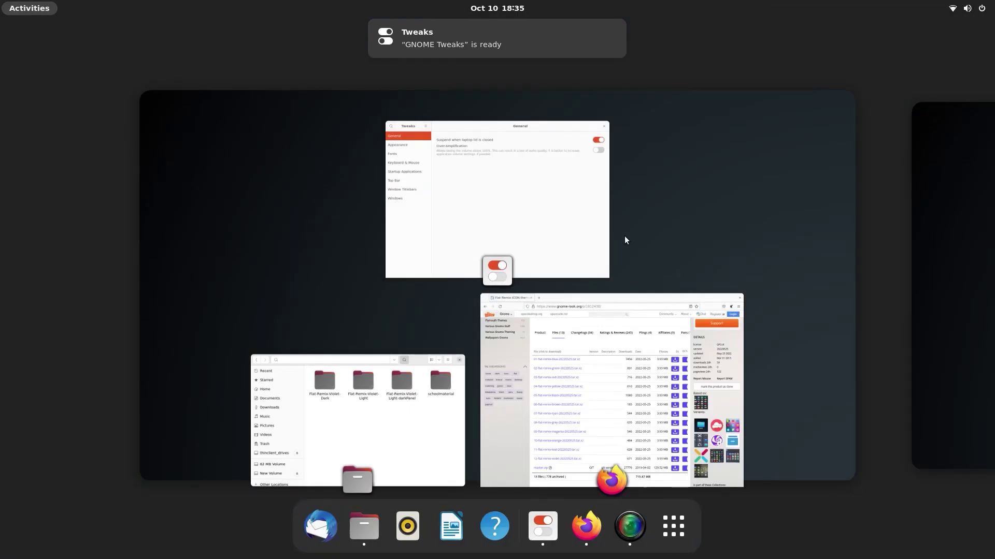
click(607, 150)
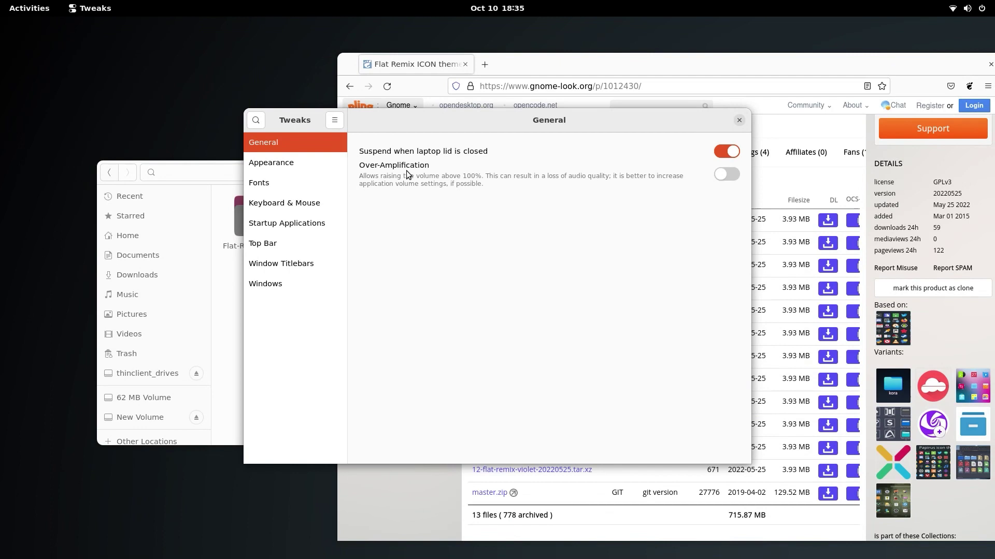
click(274, 162)
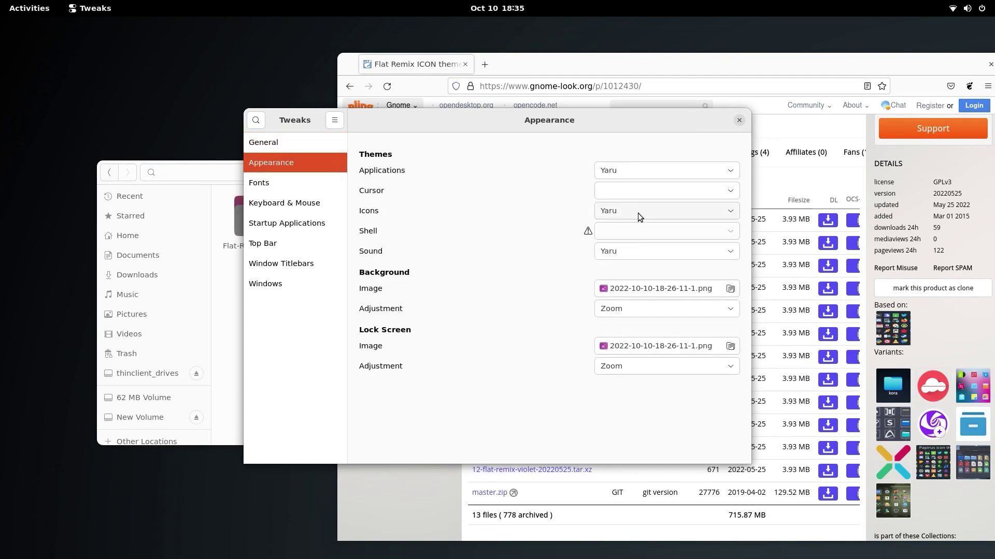
Set the Applications theme to Adapta-Purple-Nokto-Eta and the Icons theme to Flat-Remix-Violet-Dark
click(614, 176)
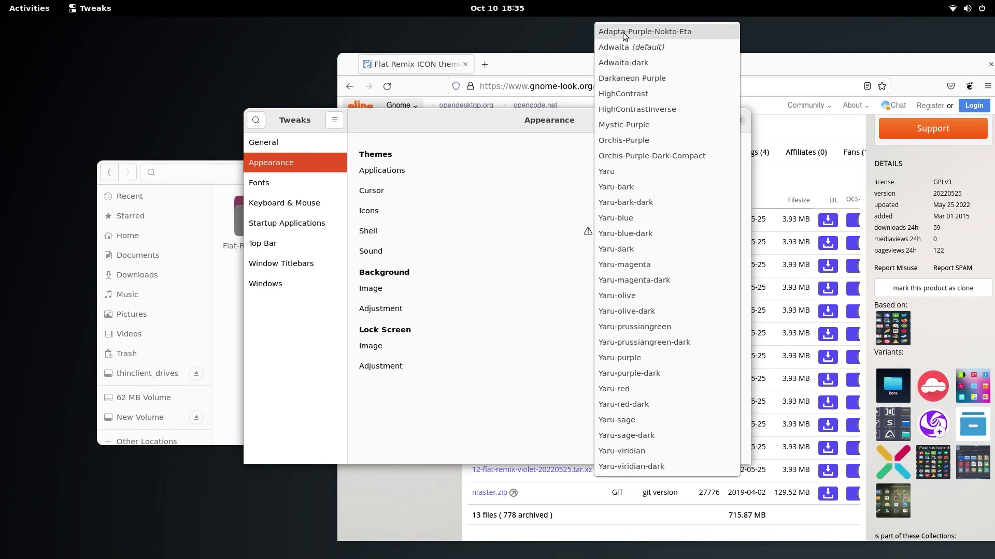
click(614, 174)
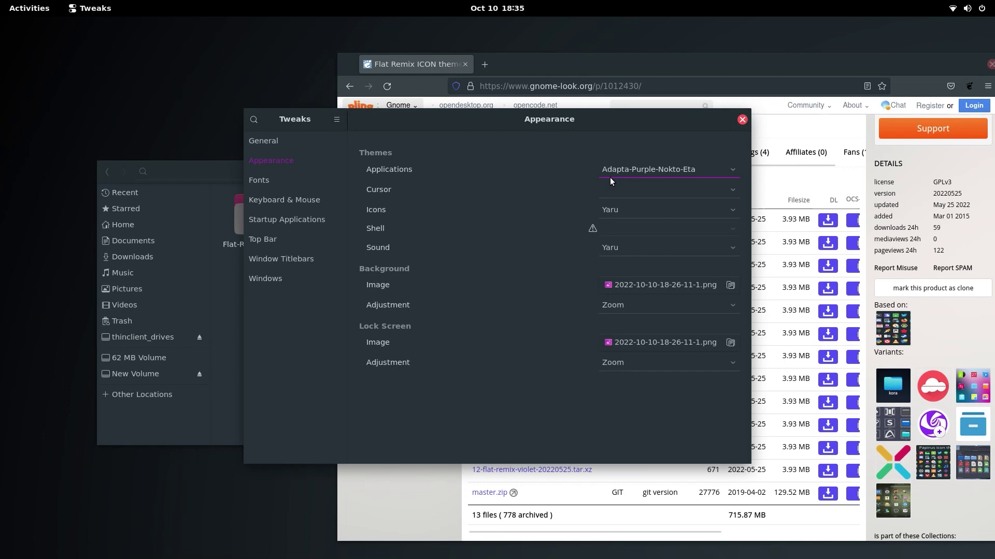
click(620, 209)
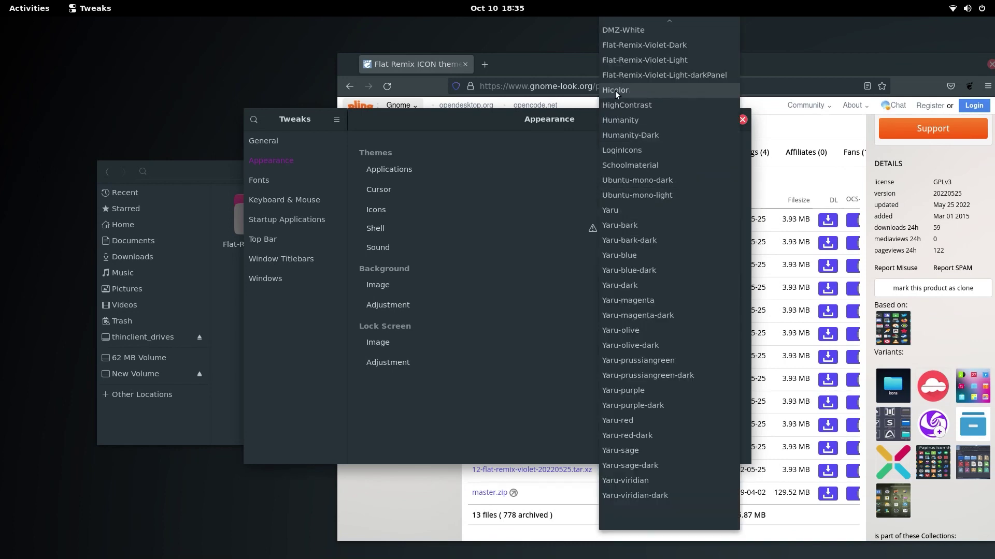
click(622, 46)
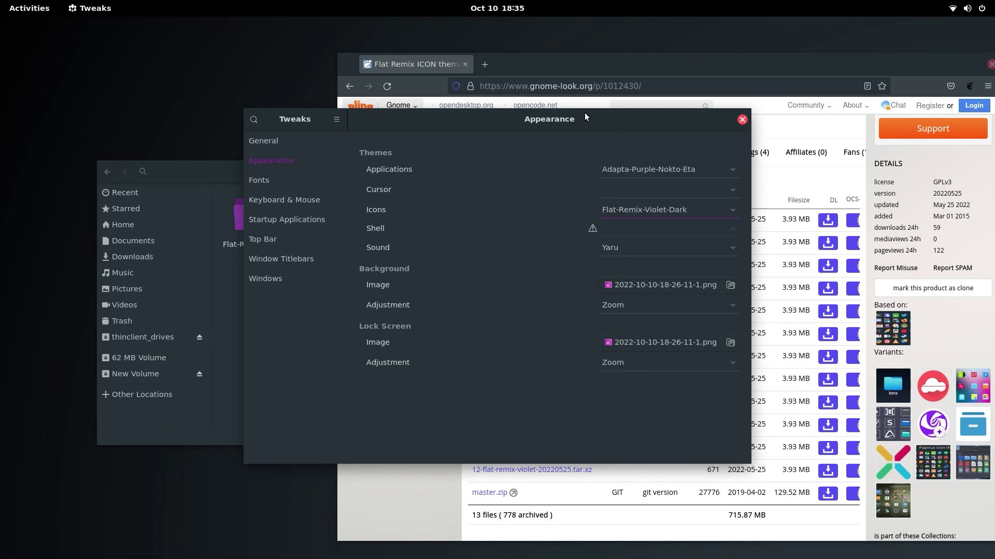
drag(673, 120, 604, 73)
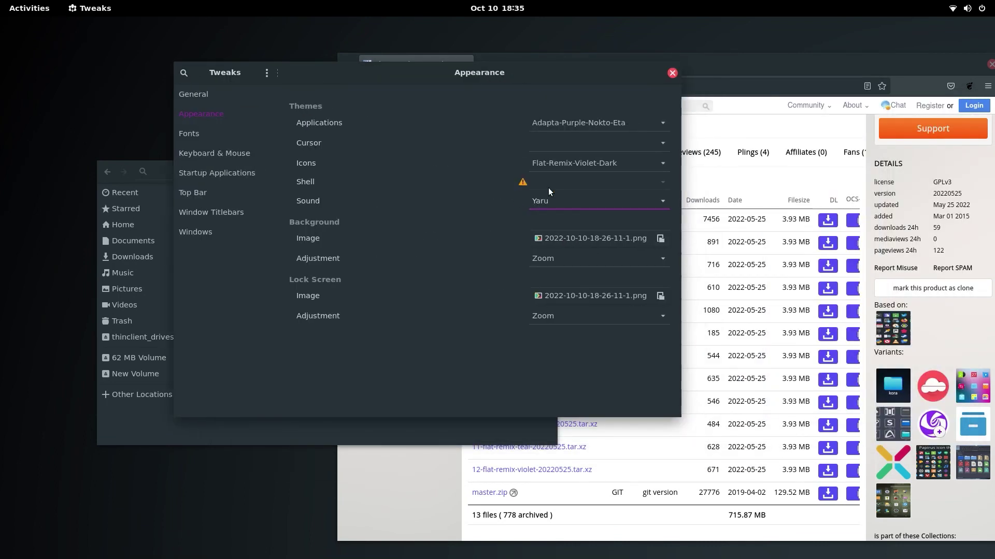
click(772, 60)
Go to extensions.gnome.org through the address bar's GNOME Shell Extensions suggestion
click(700, 83)
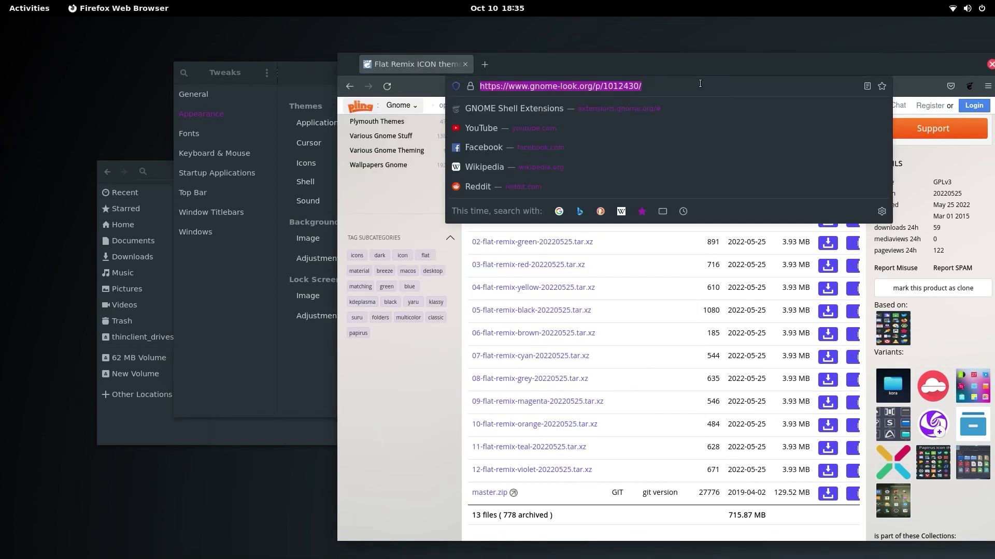
click(549, 110)
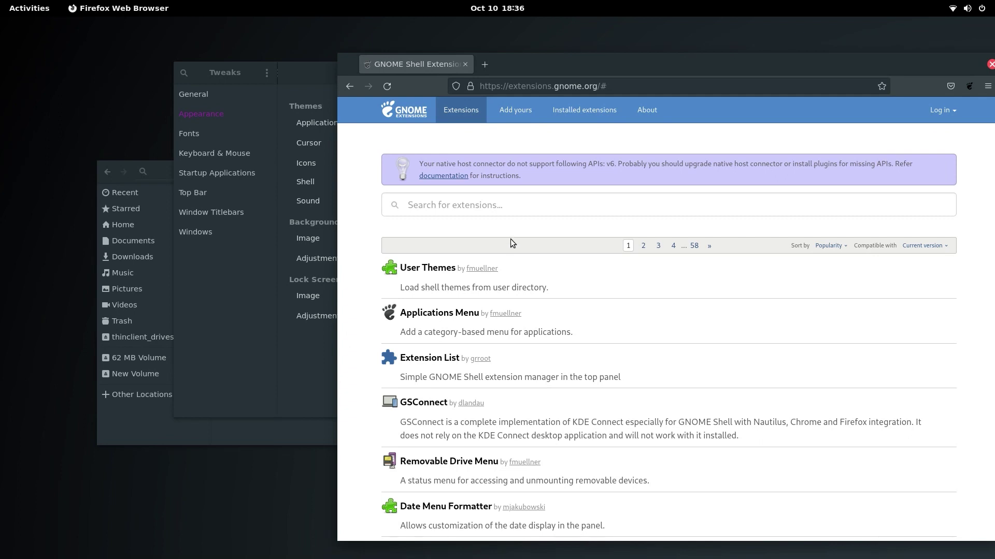
Turn on the User Themes extension, then view the Installed Extensions list
click(392, 274)
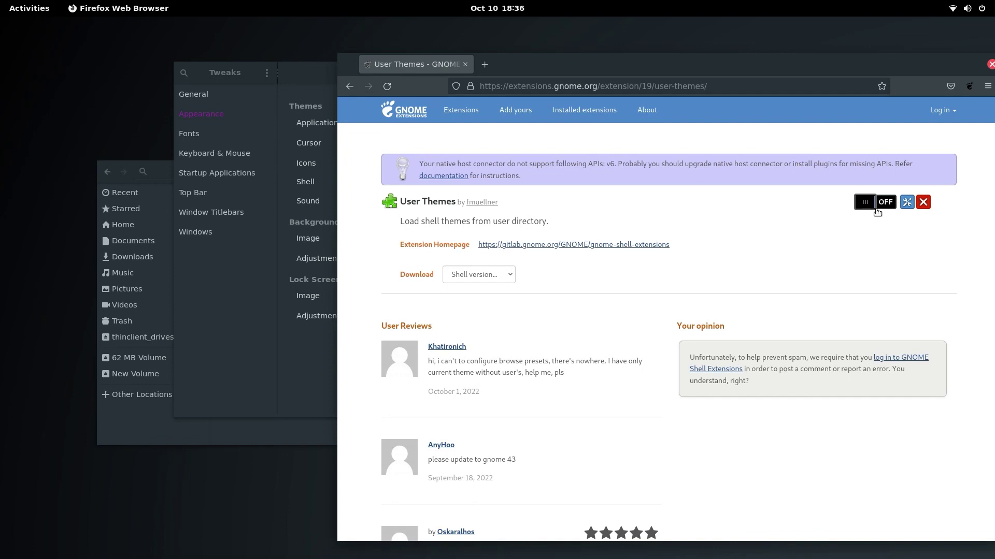
click(877, 206)
click(350, 86)
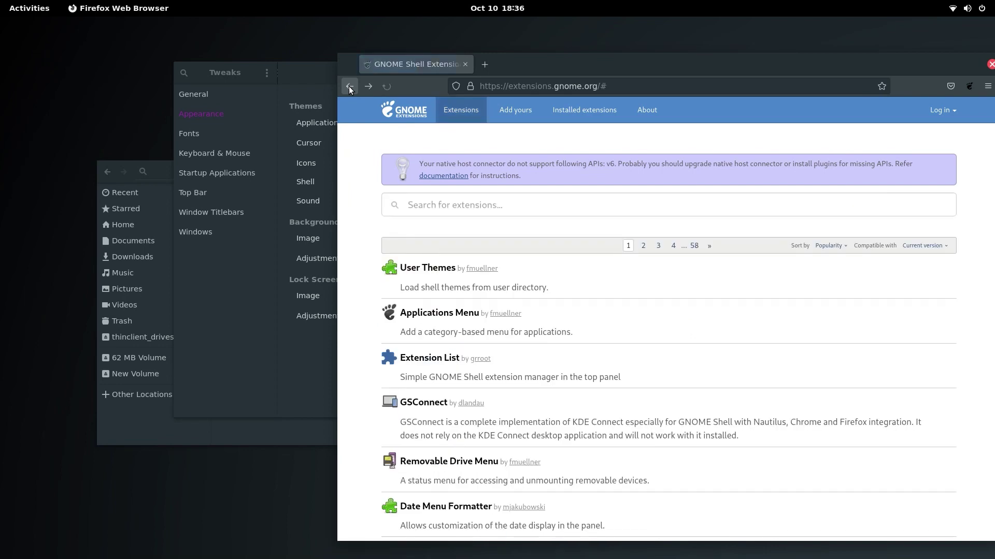
click(594, 106)
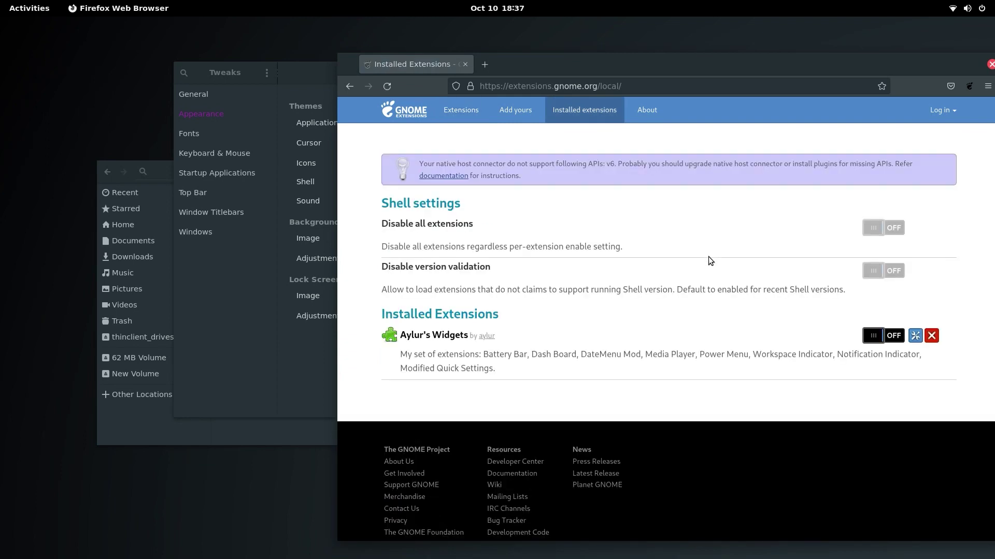
Switch on the Ubuntu AppIndicators and Dotspaces extensions in the installed extensions list
scroll(710, 266, down, 1)
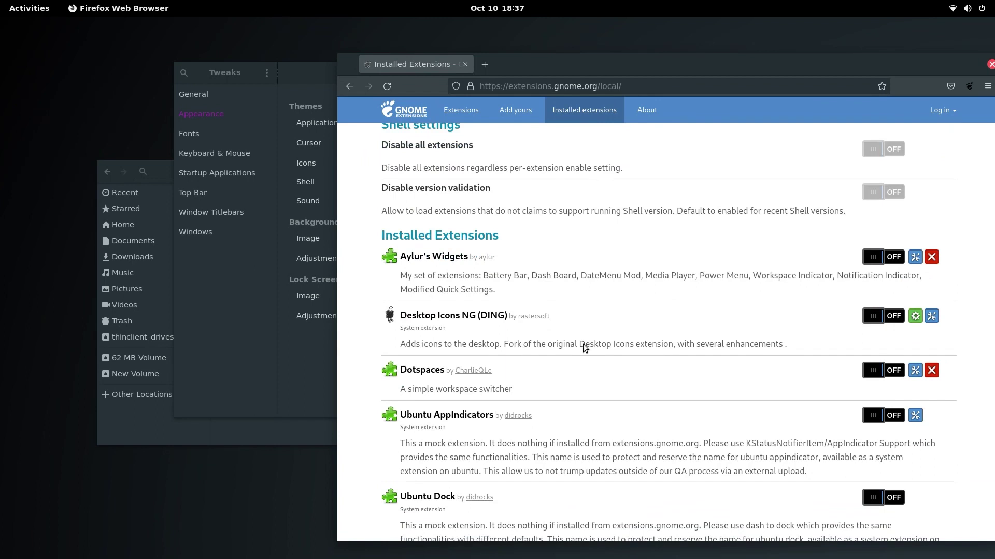
scroll(894, 376, down, 1)
click(895, 376)
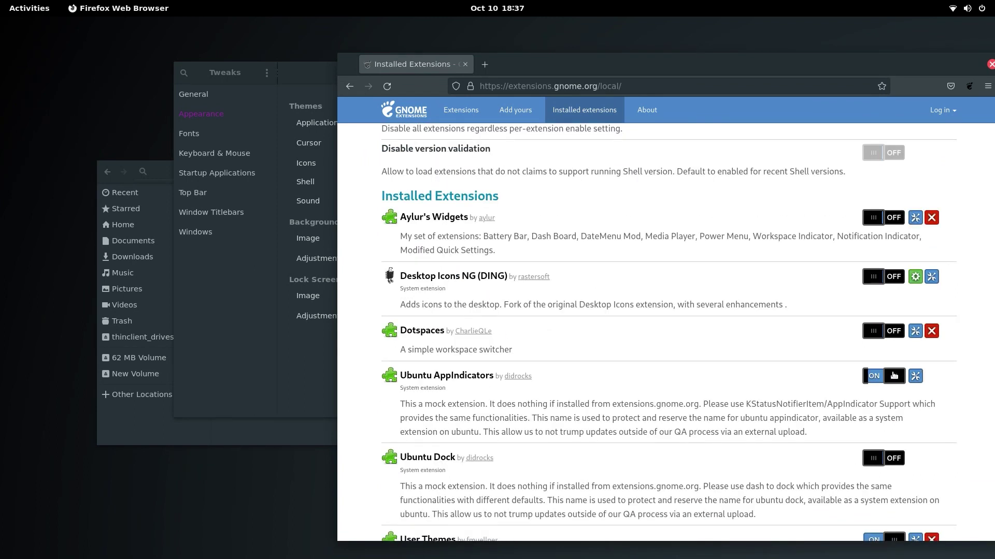
click(894, 331)
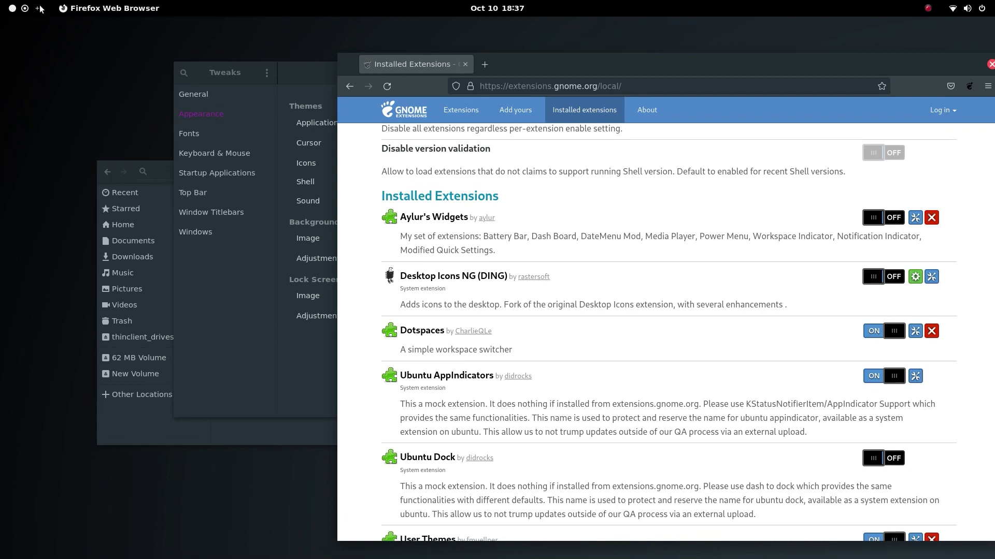
Try a Dotspaces workspace dot in the top bar and move the Firefox window aside
click(39, 10)
scroll(39, 11, up, 1)
drag(572, 66, 400, 59)
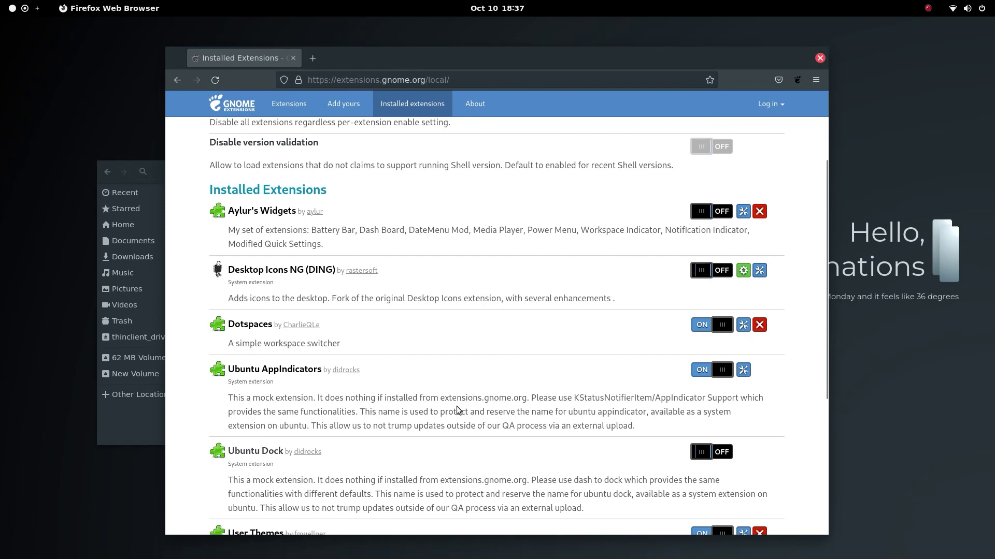
Close Firefox and Tweaks, then relaunch Tweaks from the Activities search
key(super+h)
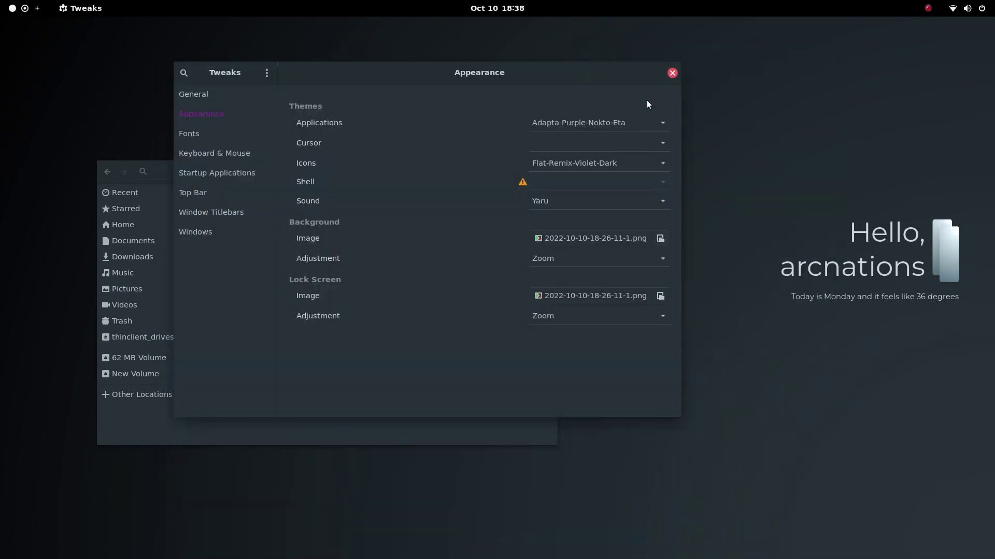
click(672, 73)
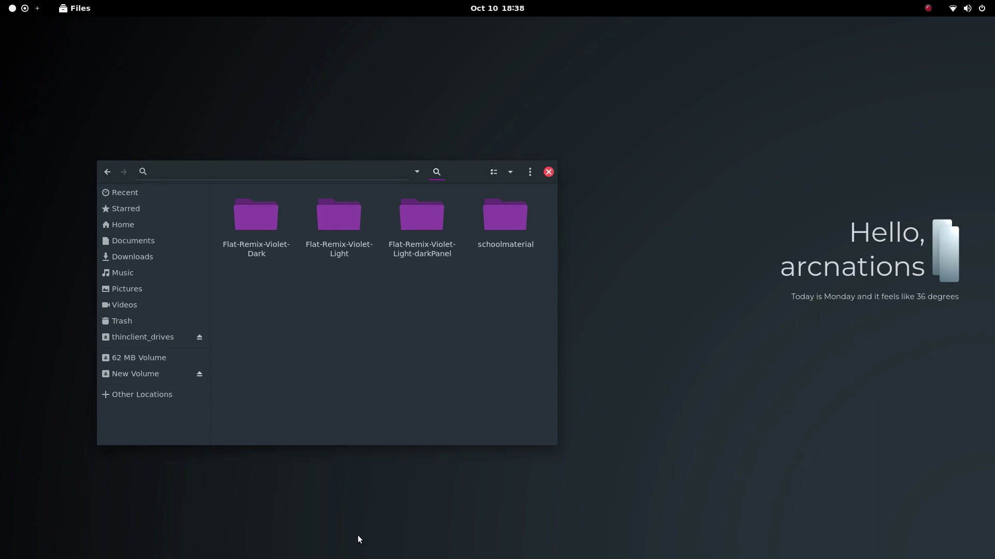
key(super)
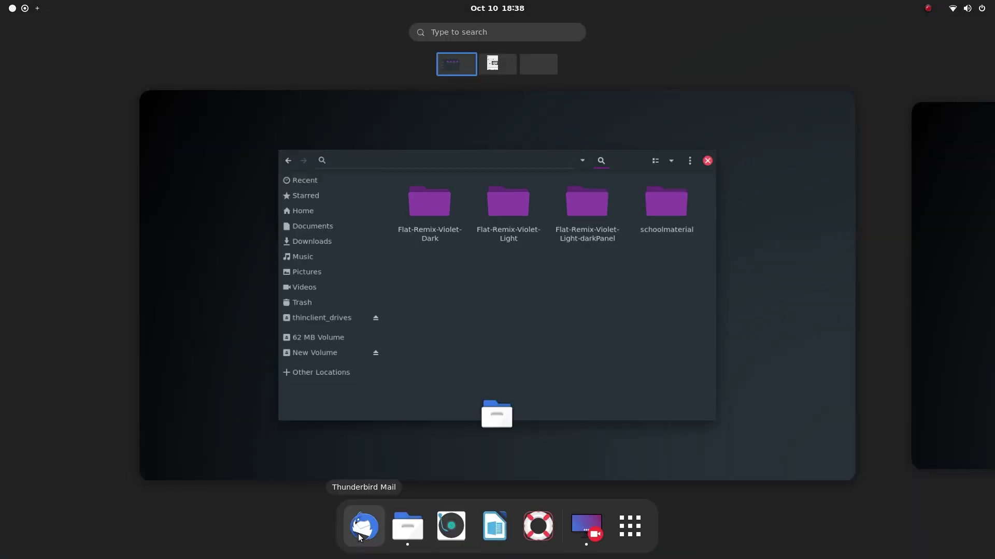
text(tweaks)
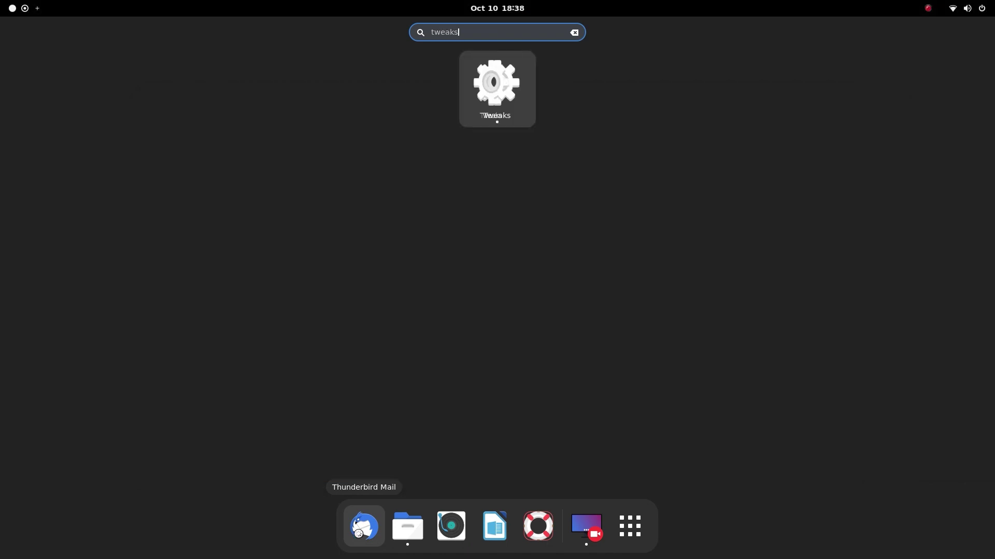
key(Return)
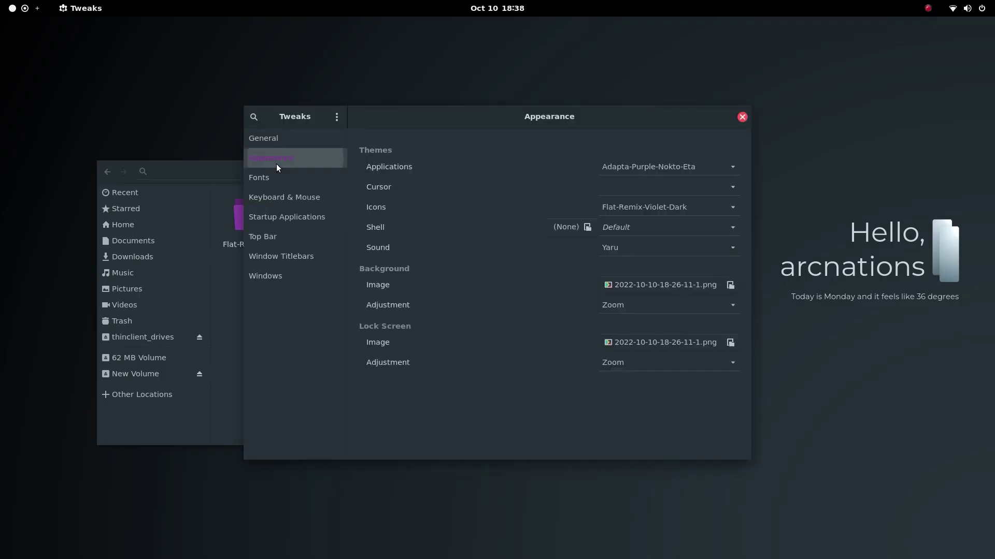
Set the Shell theme to Adapta-Purple-Nokto-Eta in Tweaks
click(638, 227)
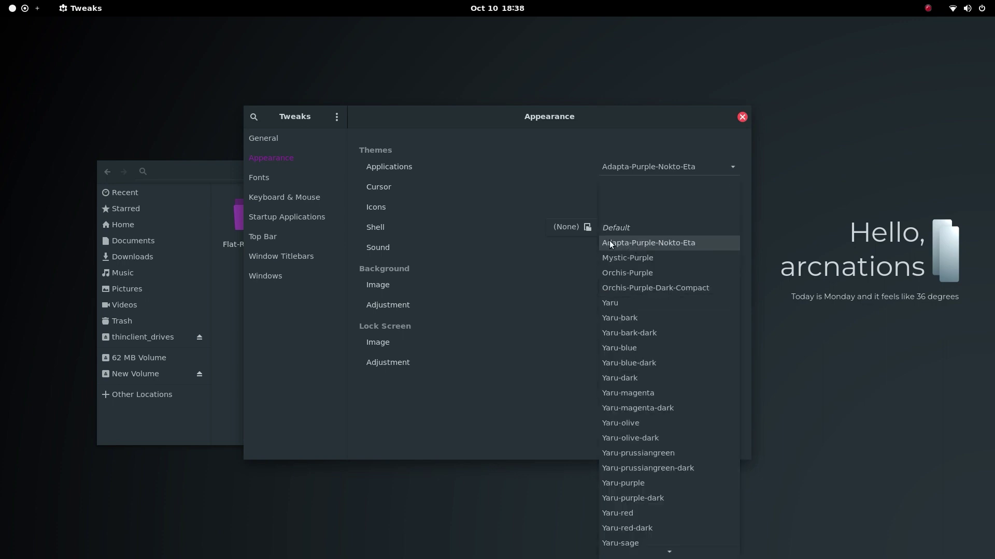
click(645, 243)
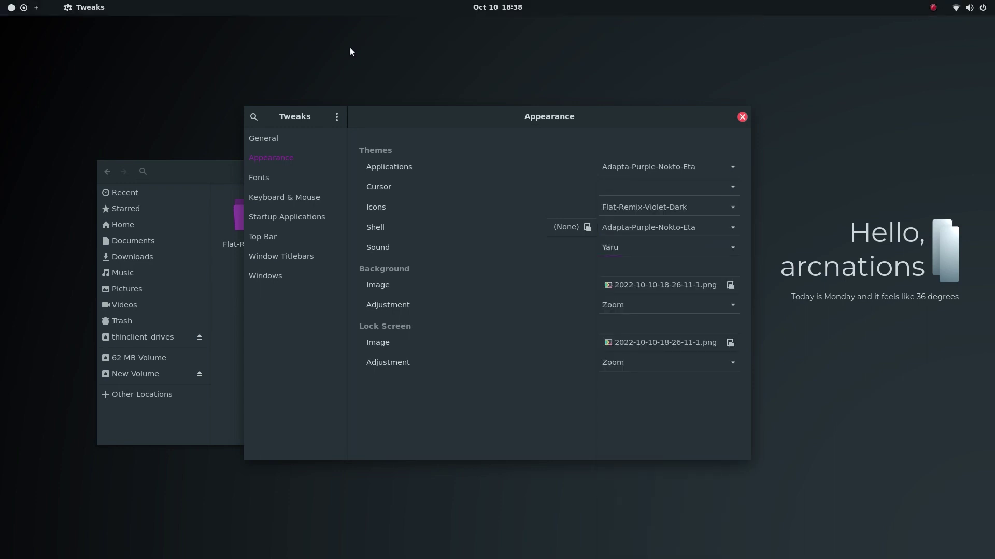
click(982, 10)
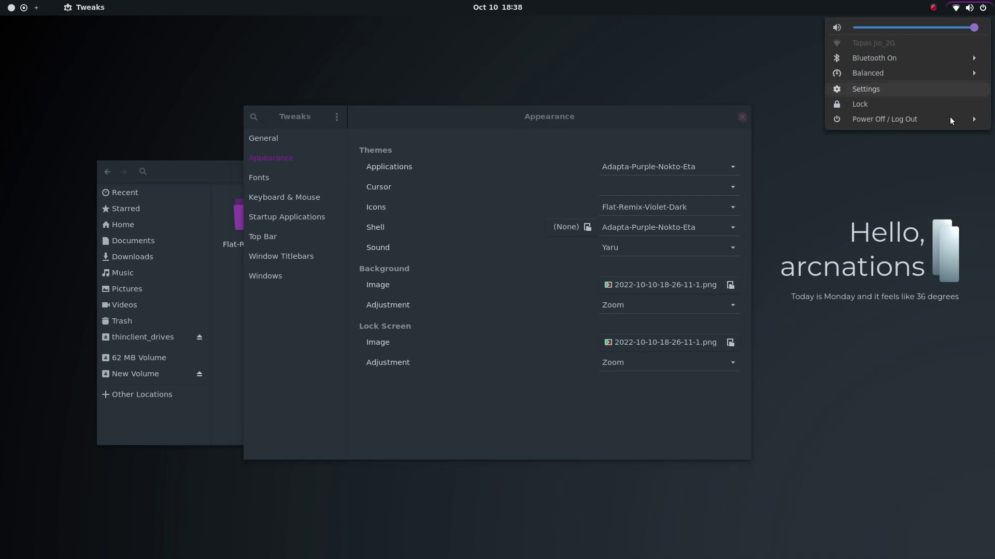
Check the Power Off / Log Out options, then run neofetch in a new terminal, which isn't installed
click(950, 119)
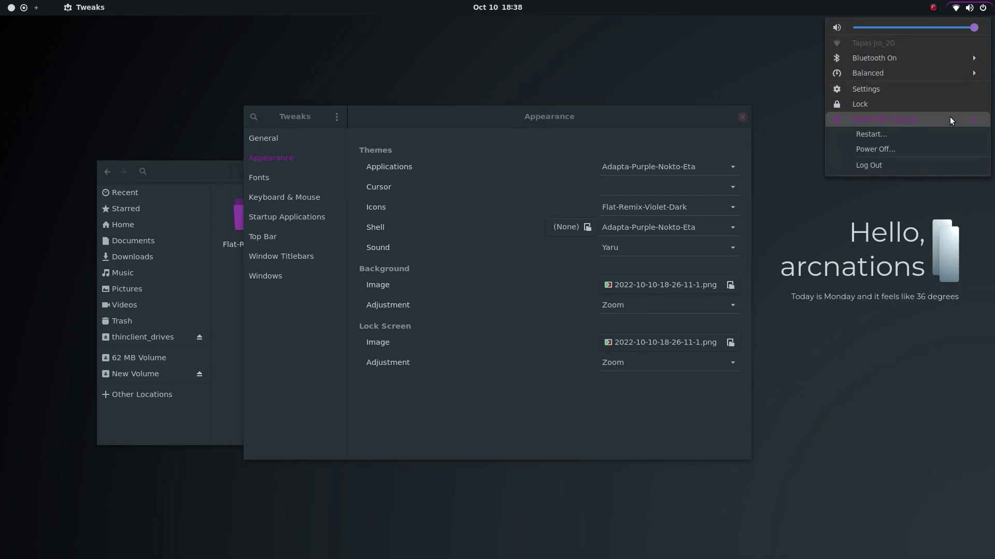
click(787, 167)
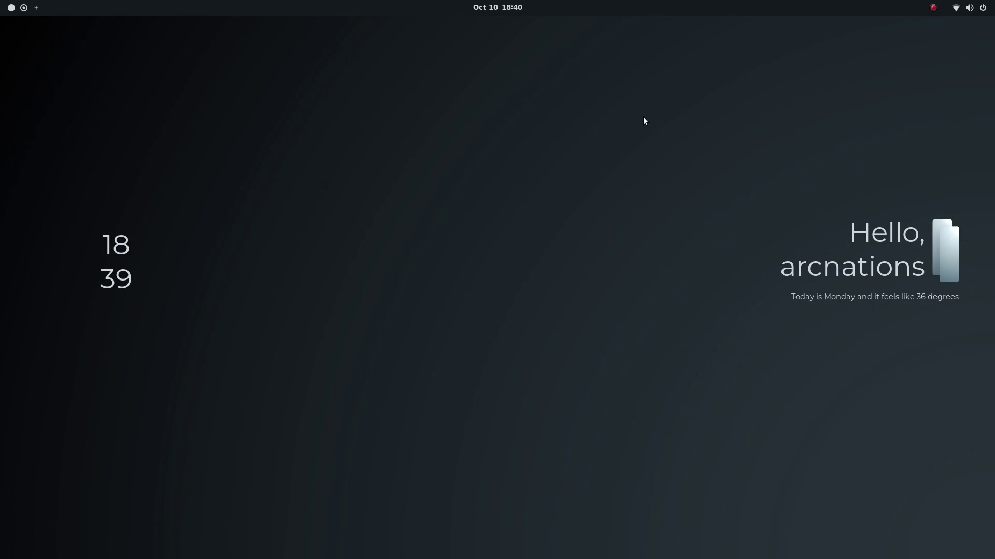
key(ctrl+alt+t)
drag(511, 210, 487, 164)
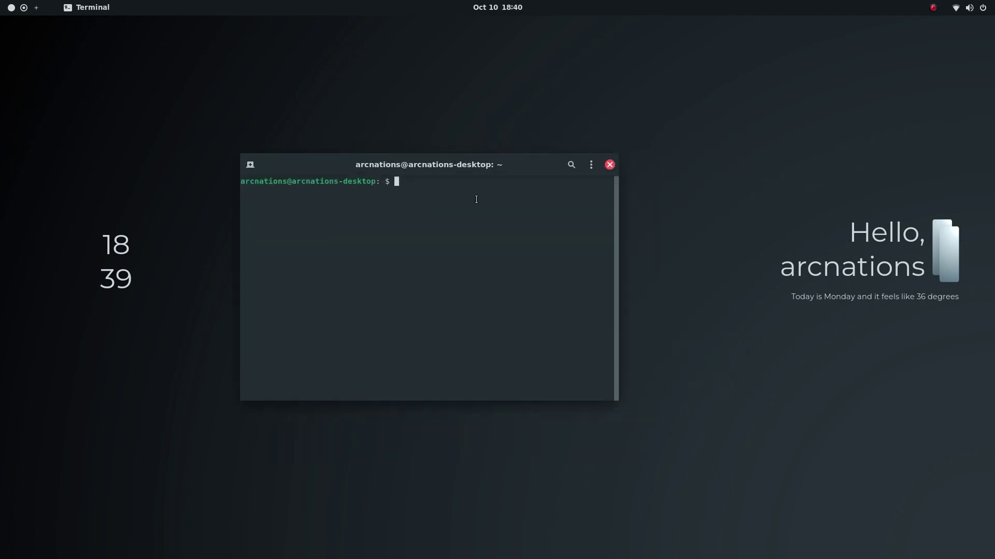
text(neofetch)
key(Return)
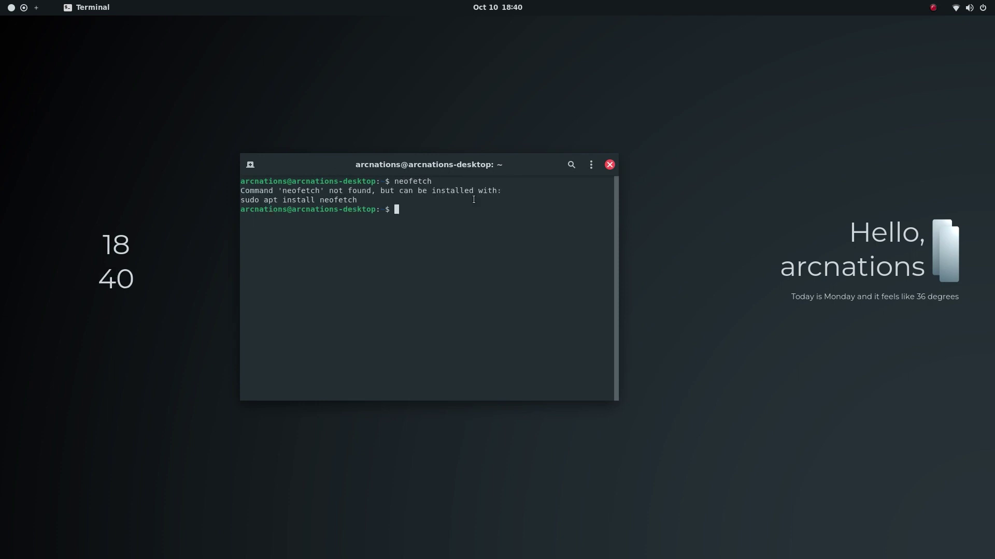